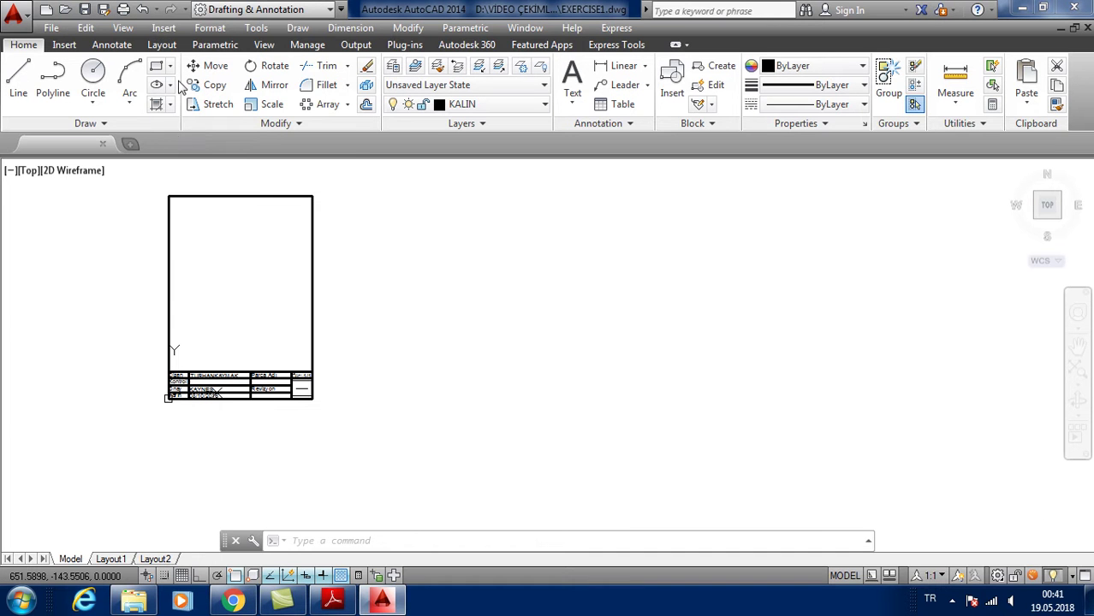
Attach the 150-cad-exercises PDF bracket page as an underlay at the title block corner, scale 25.4.
left_click(161, 28)
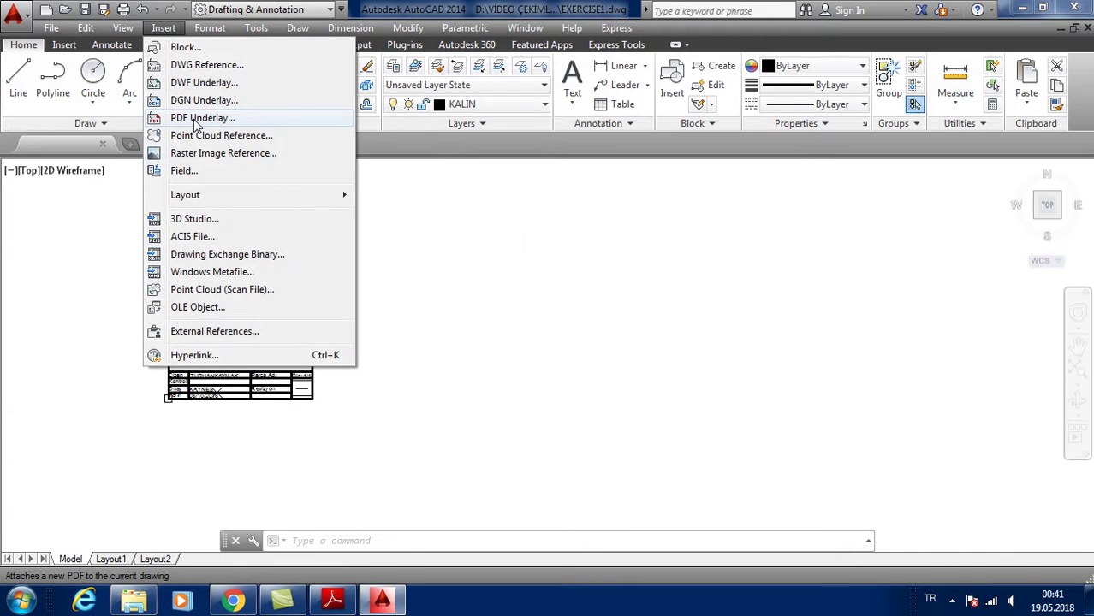
left_click(196, 118)
double_click(422, 174)
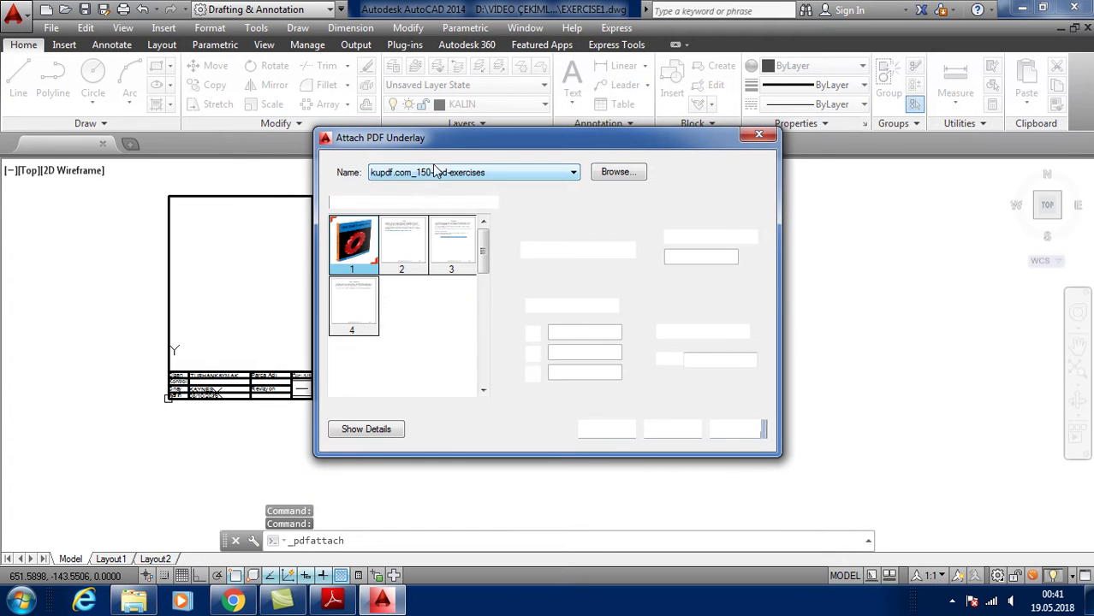
left_click(481, 391)
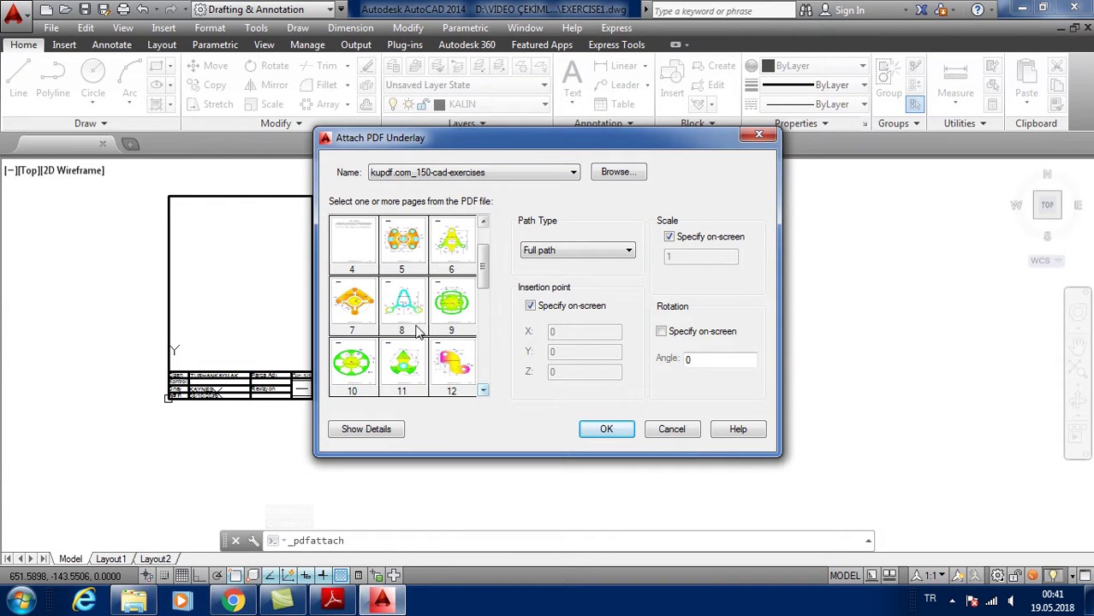
left_click(607, 430)
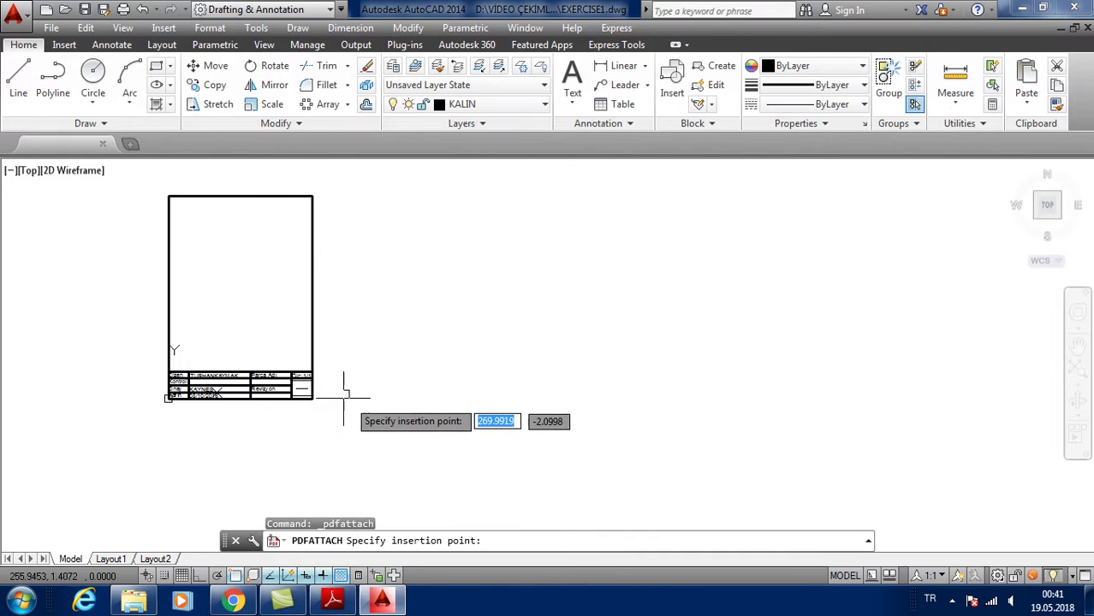
left_click(312, 399)
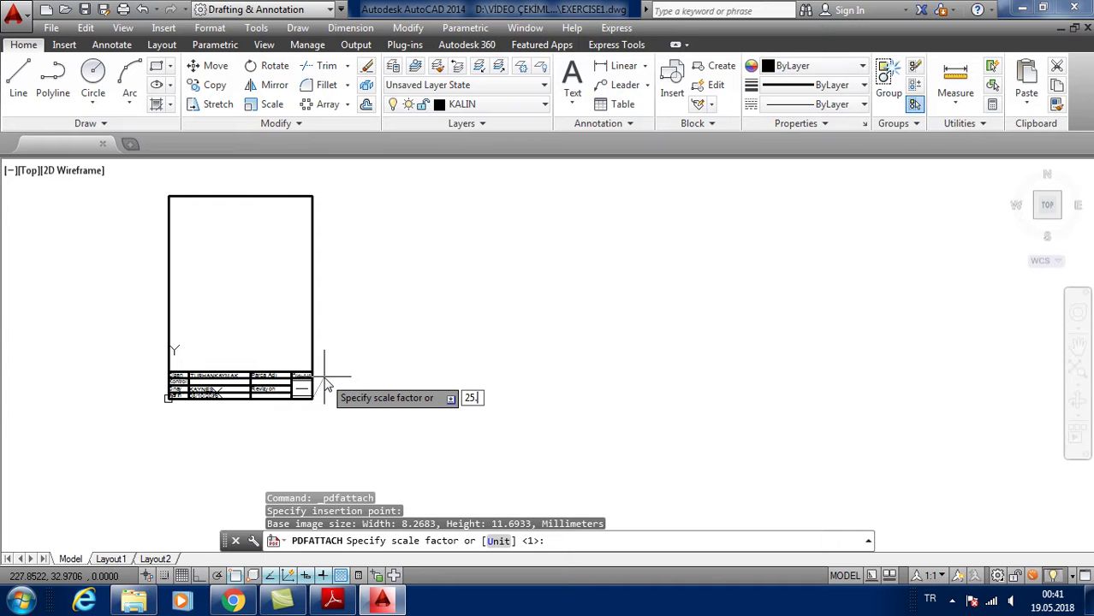
type("25.4")
key("Return")
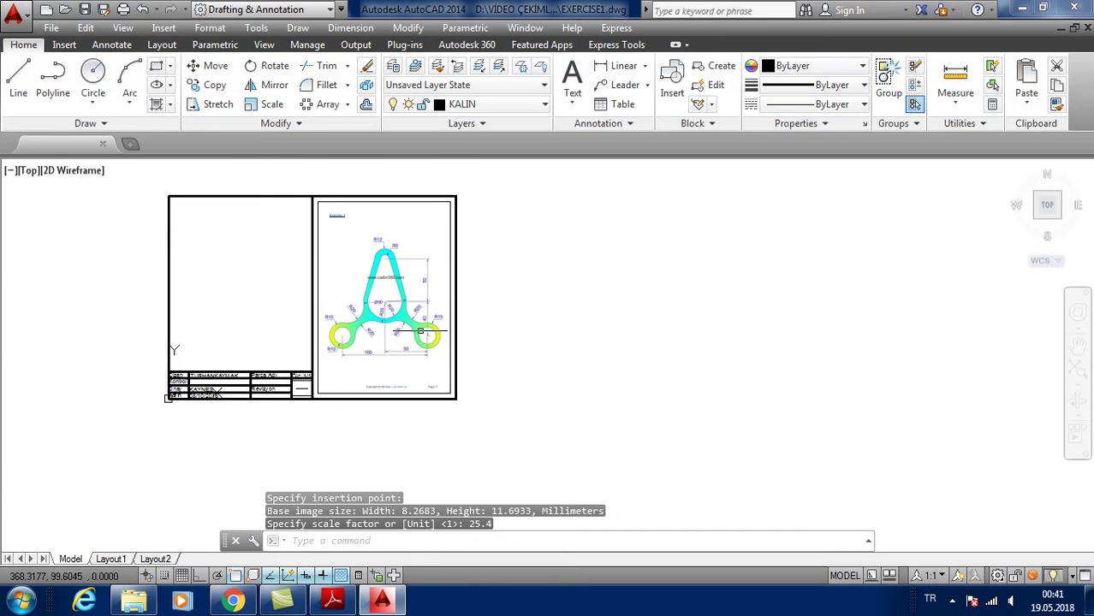
scroll(444, 322, "up", 4)
Draw concentric R20 and R25 circles in the empty area beside the exercise.
mouse_move(456, 326)
middle_mouse_down()
mouse_move(340, 347)
mouse_move(325, 369)
middle_mouse_up()
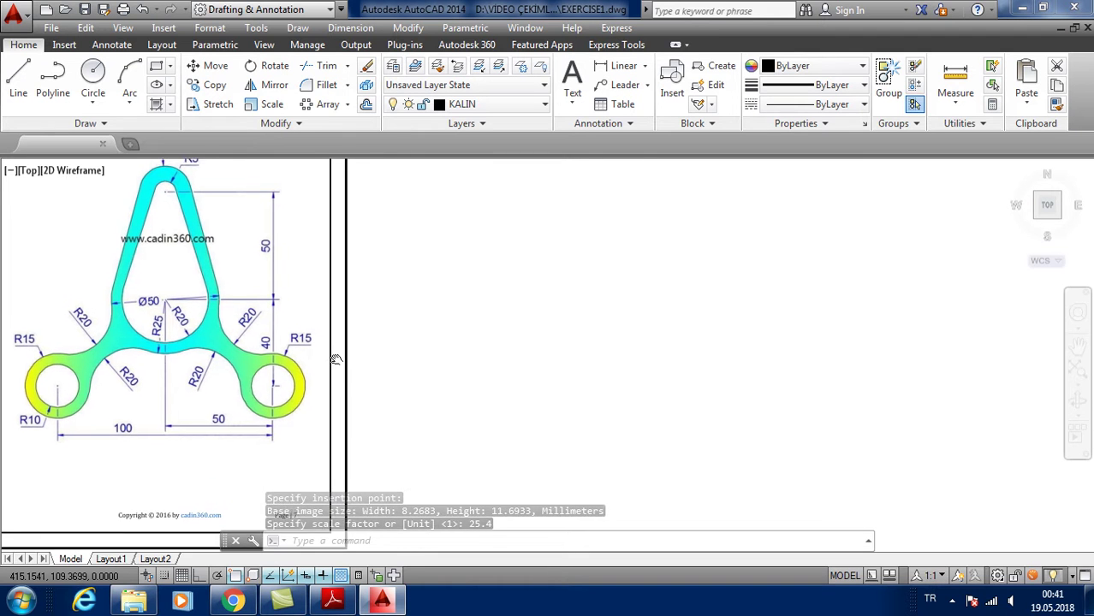
left_click(92, 74)
left_click(604, 337)
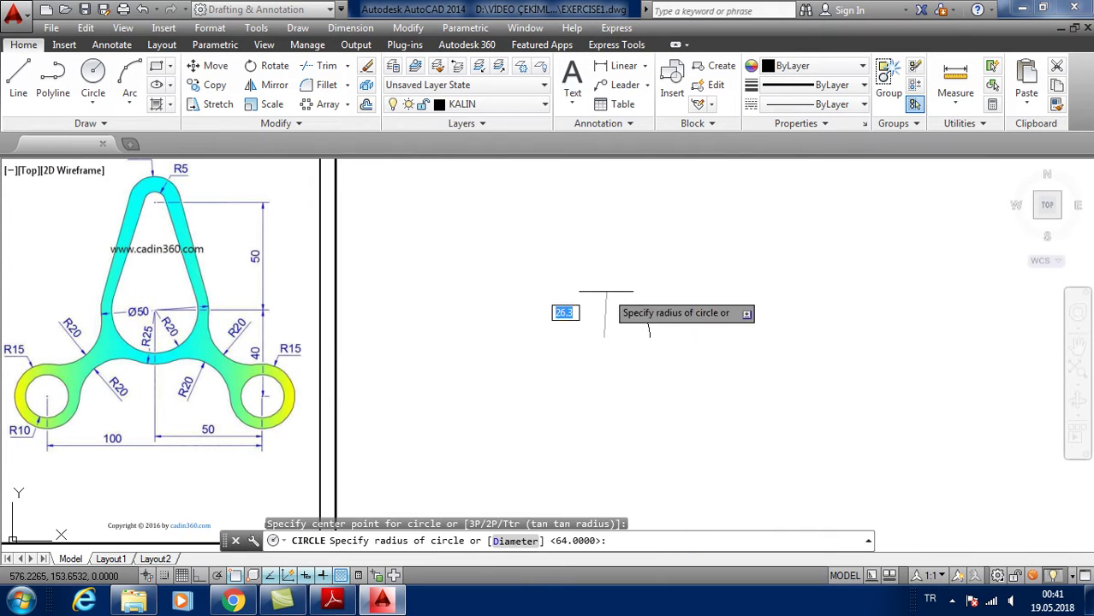
key("Return")
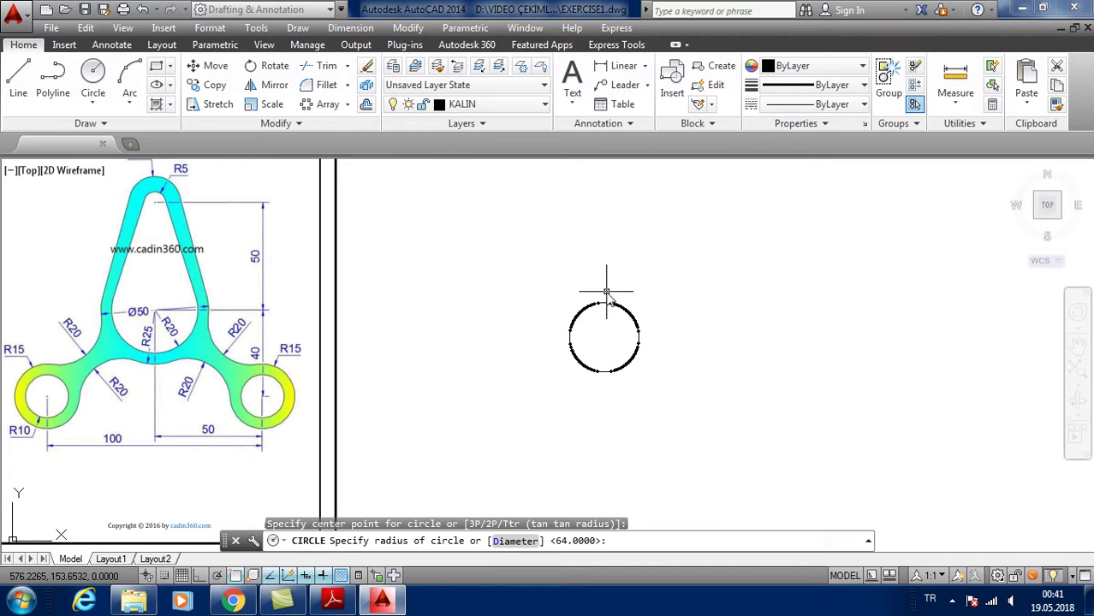
key("Return")
left_click(605, 334)
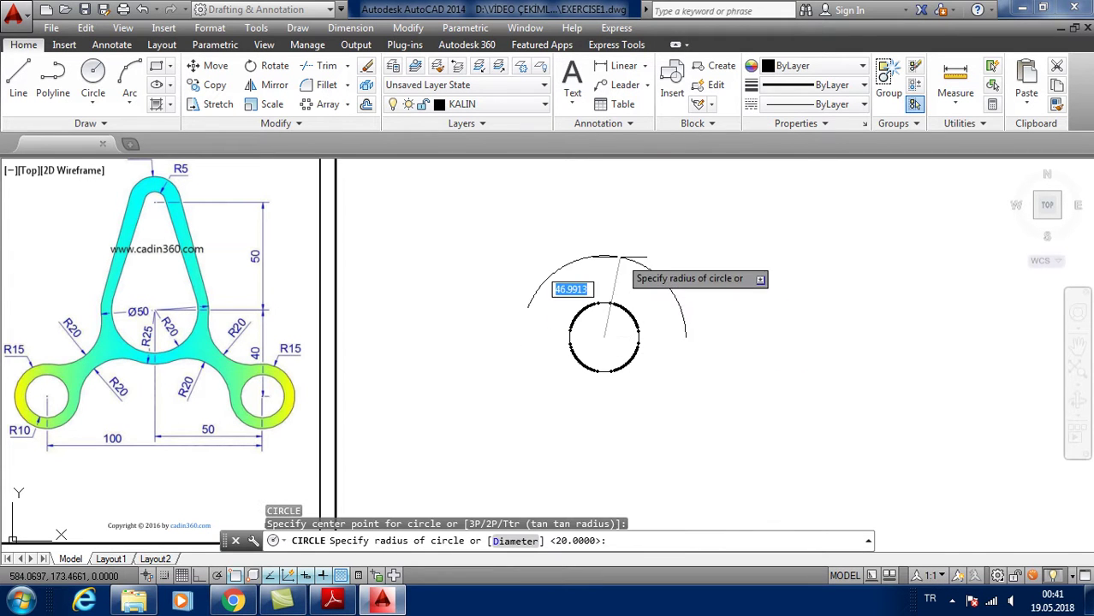
type("5")
key("Return")
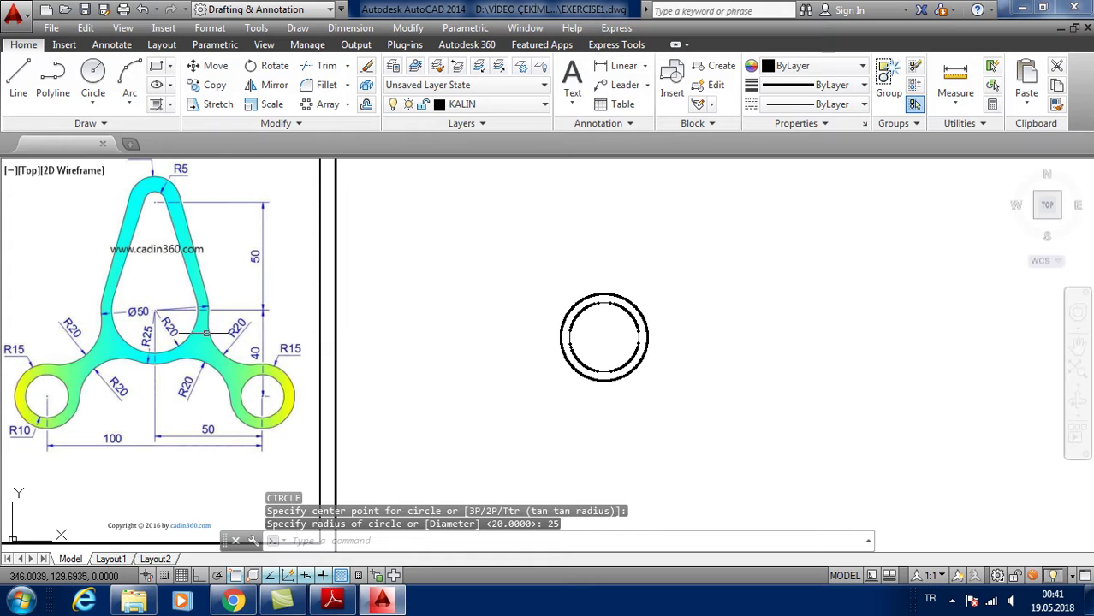
Draw concentric R5 and R12 circles centred 50 units above the first pair.
key("Return")
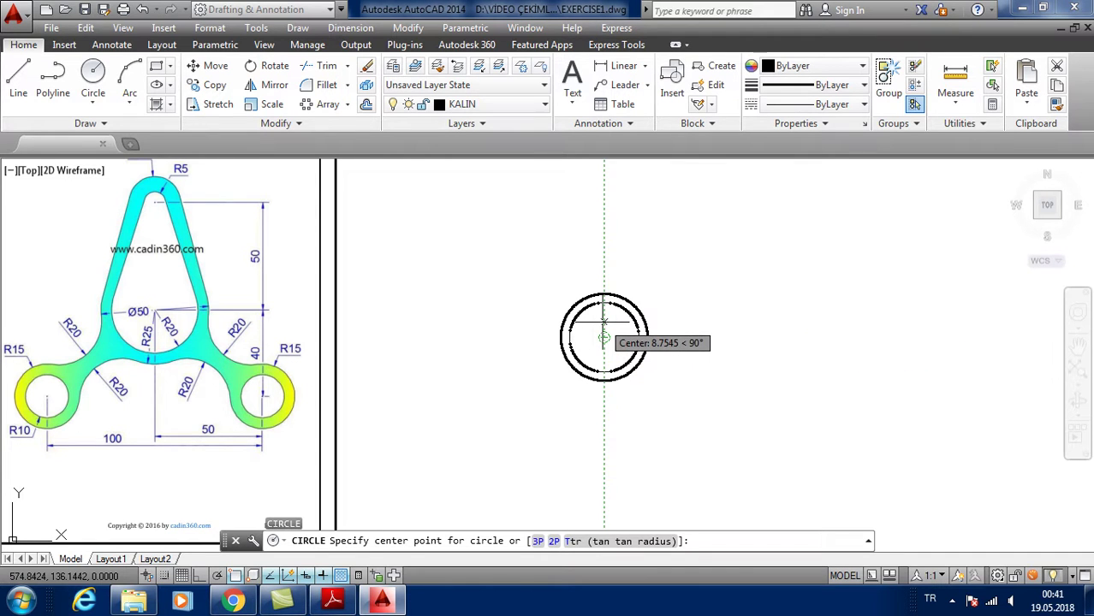
type("50")
key("Return")
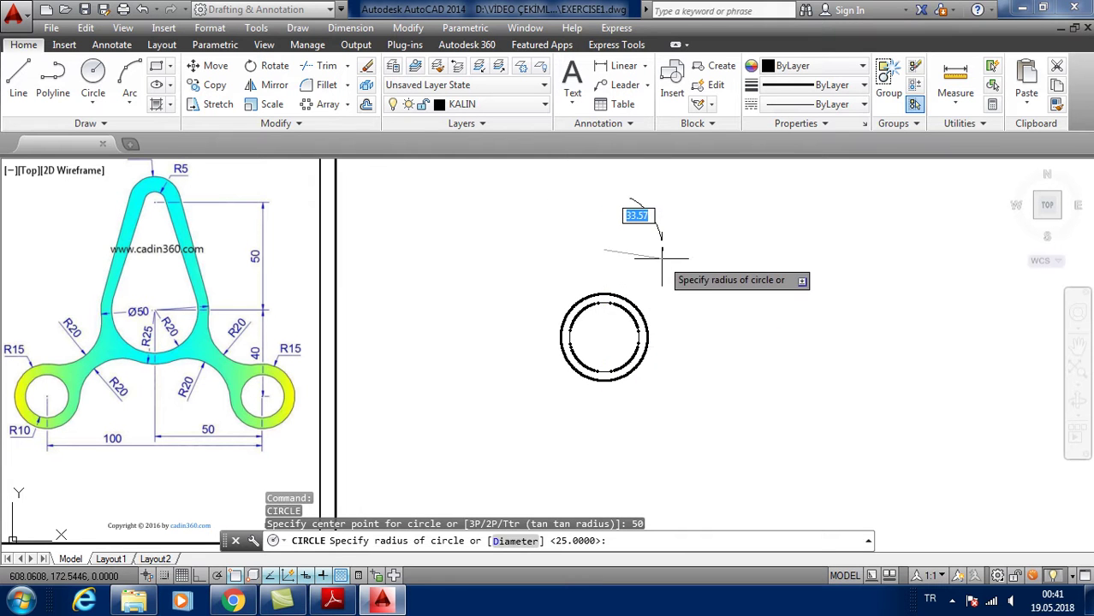
type("5")
key("Return")
middle_click_drag(654, 237, 673, 270)
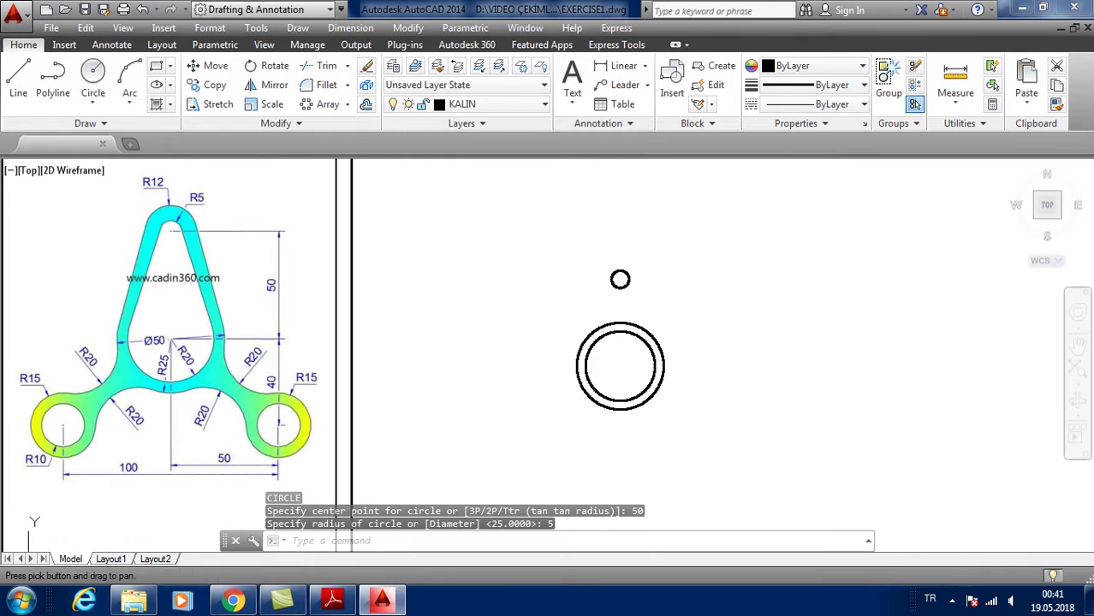
key("Return")
scroll(650, 273, "up", 2)
left_click(602, 280)
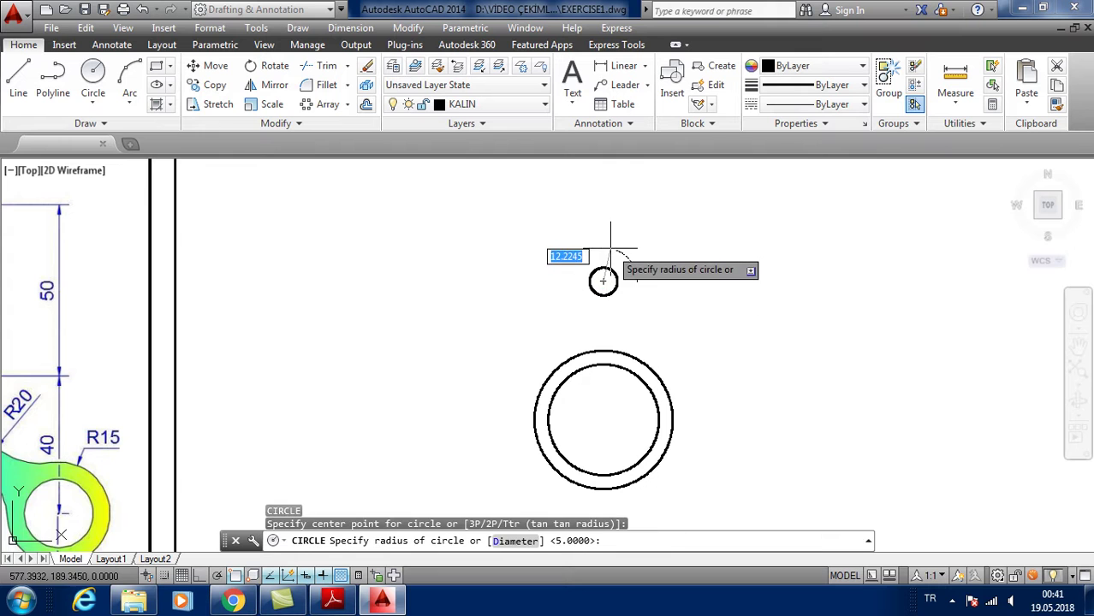
type("12")
key("Return")
scroll(688, 293, "down", 2)
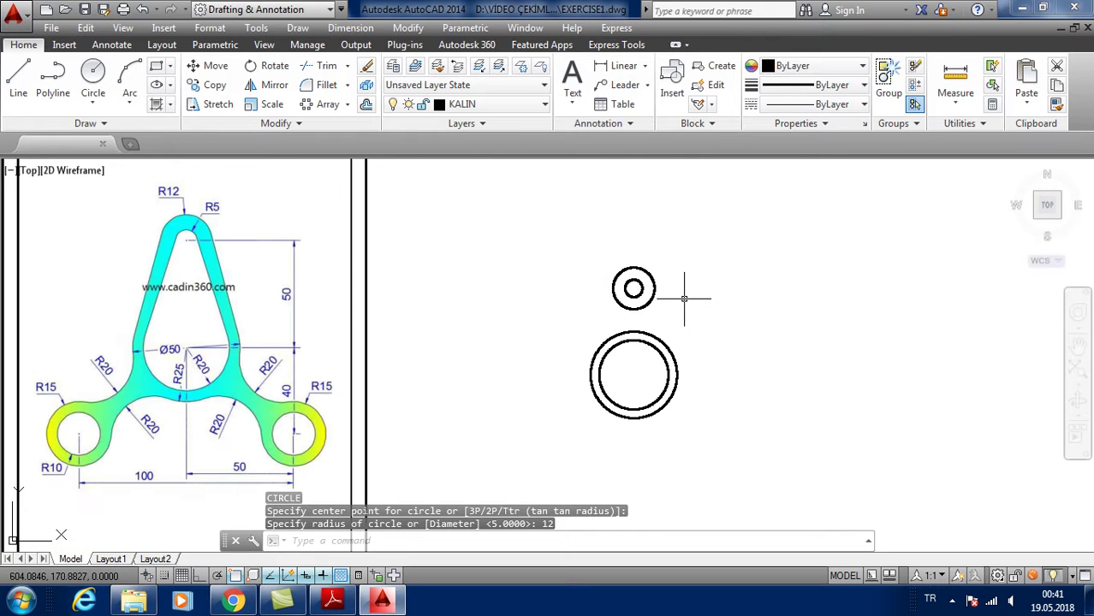
middle_click_drag(675, 282, 676, 259)
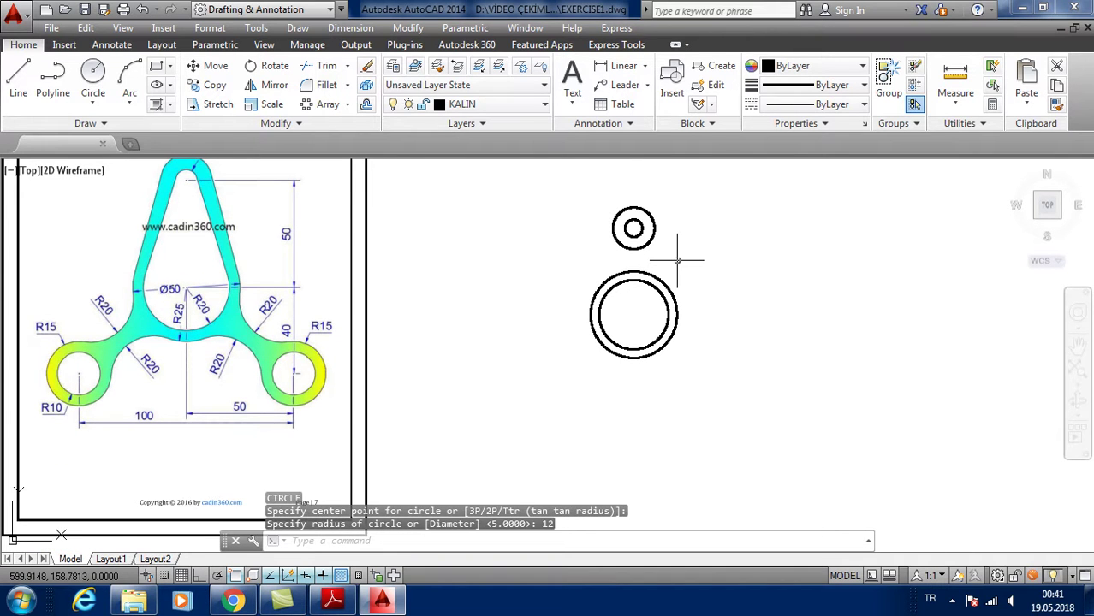
Move the UCS origin to the large circles' centre with the default axes.
type("ucs")
key("Return")
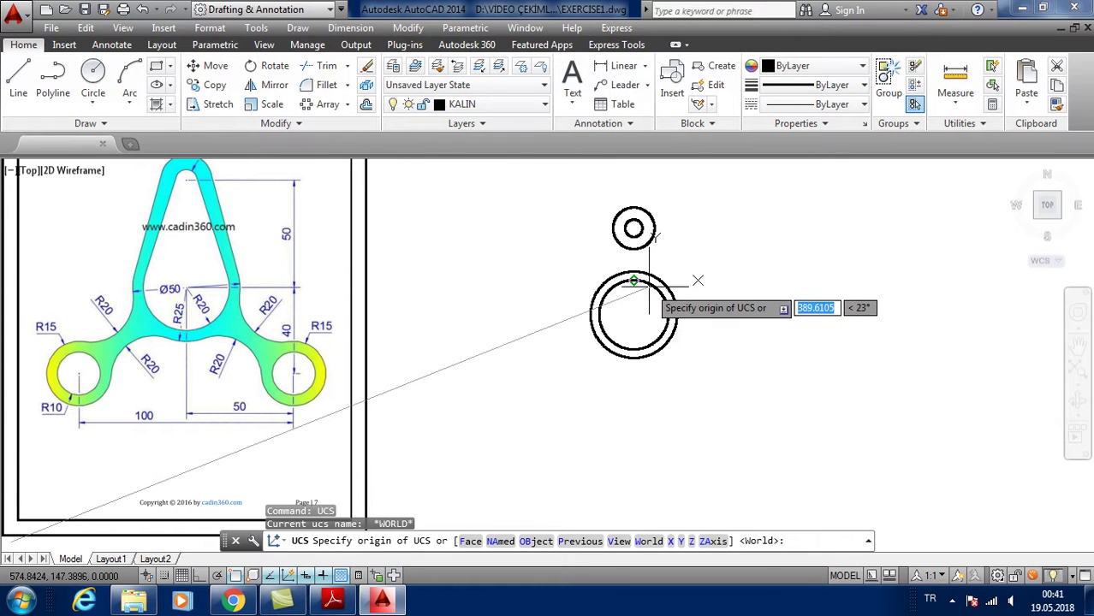
left_click(633, 315)
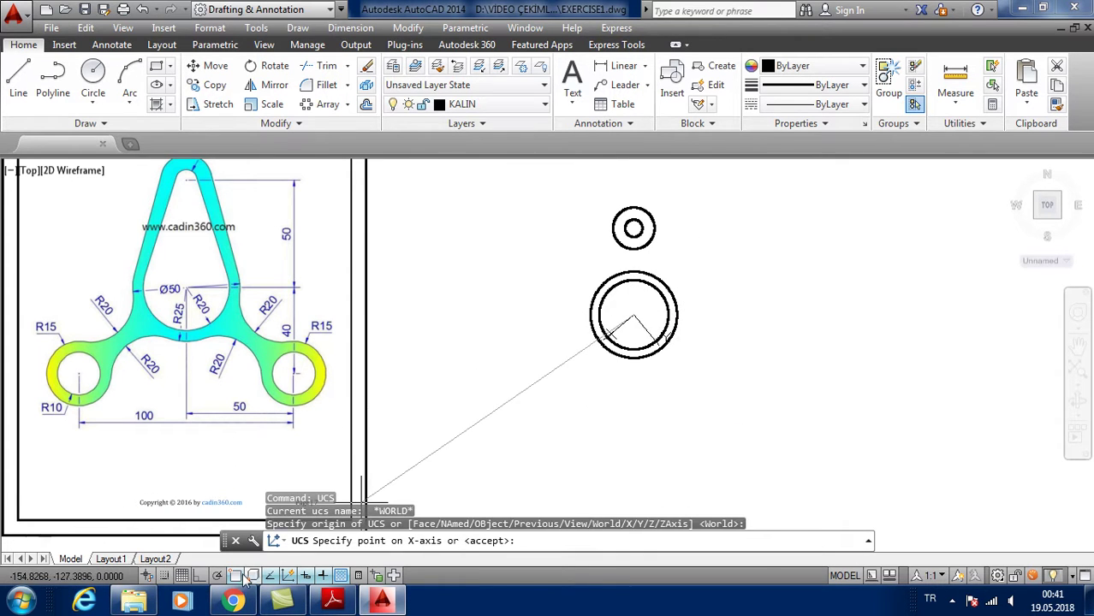
left_click(800, 300)
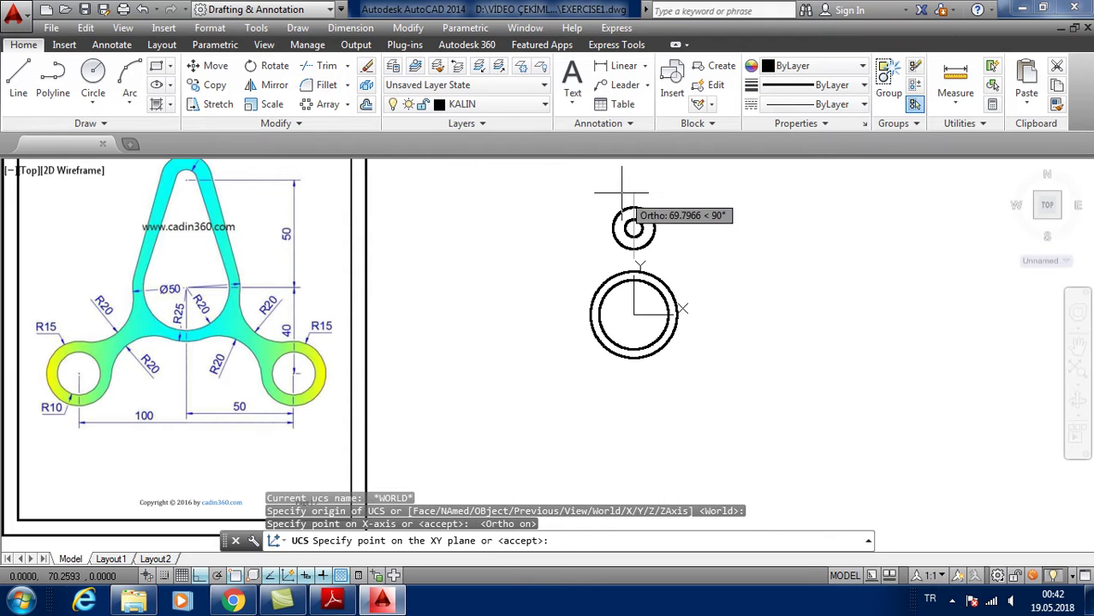
left_click(634, 175)
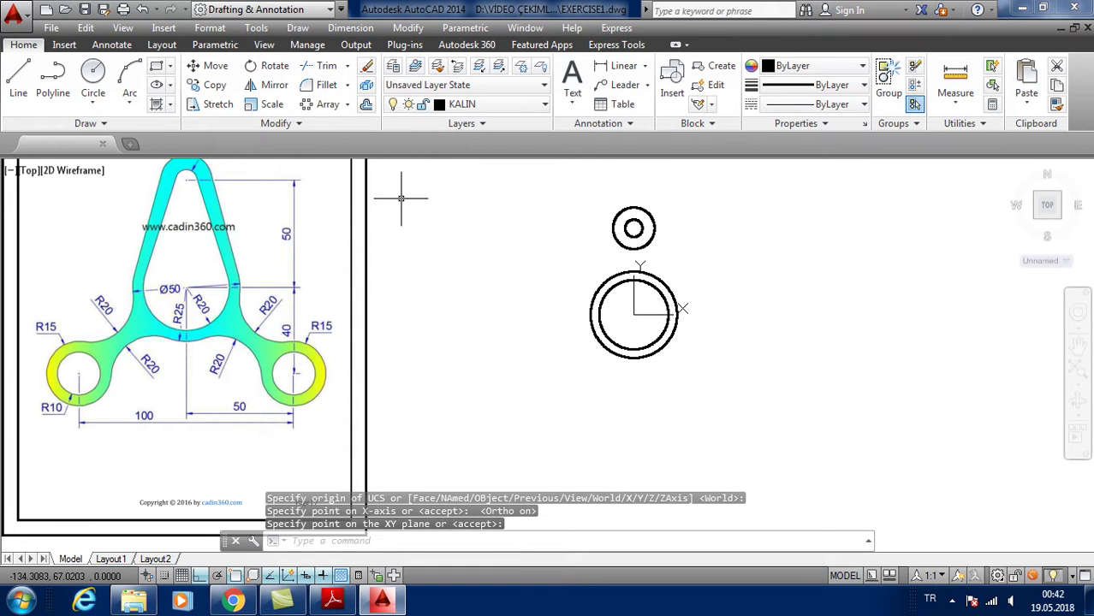
type("C")
Draw concentric R10 and R15 circles centred at 50,-40 from the new origin.
key("Return")
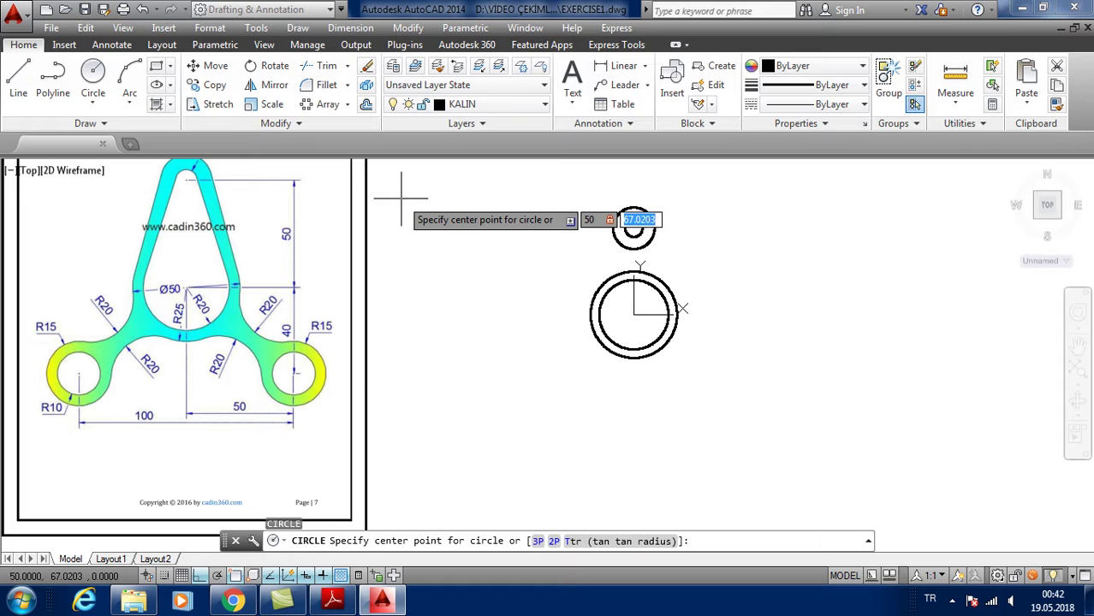
key("Return")
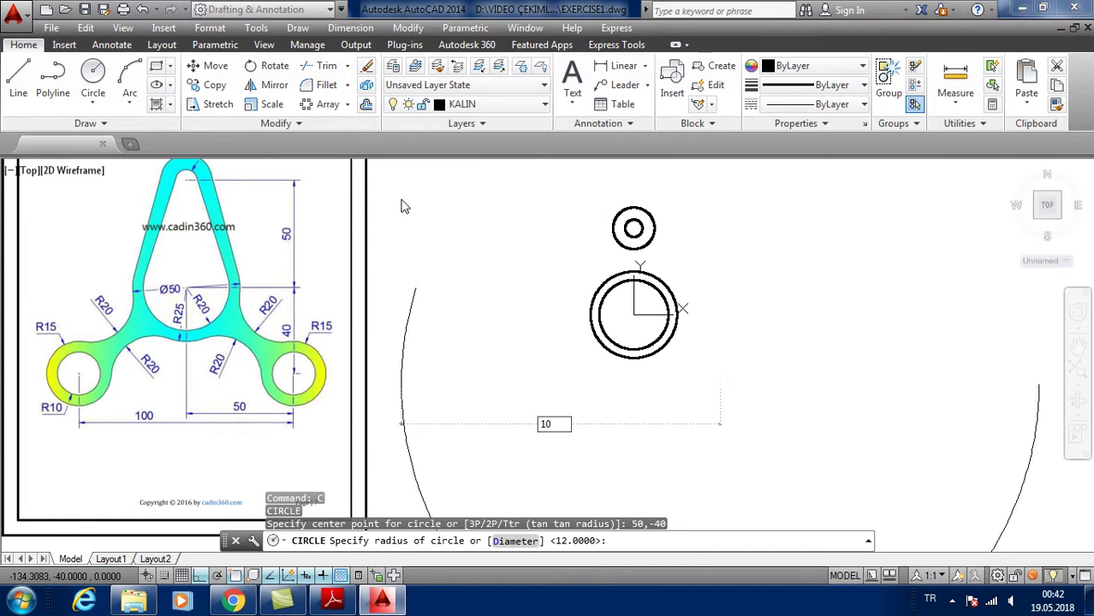
key("Return")
key("Return")
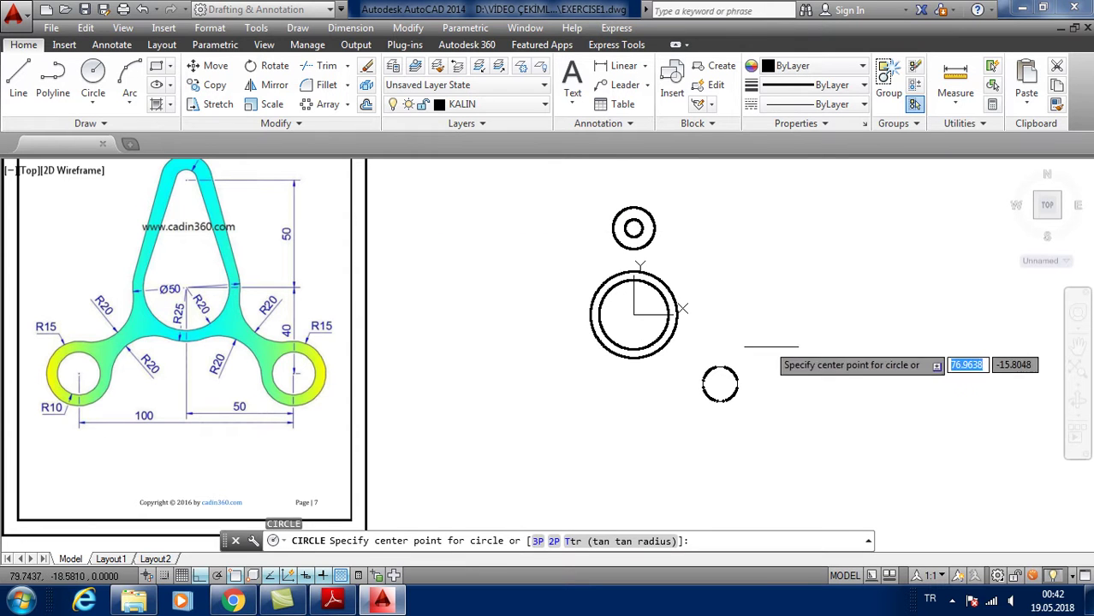
left_click(720, 383)
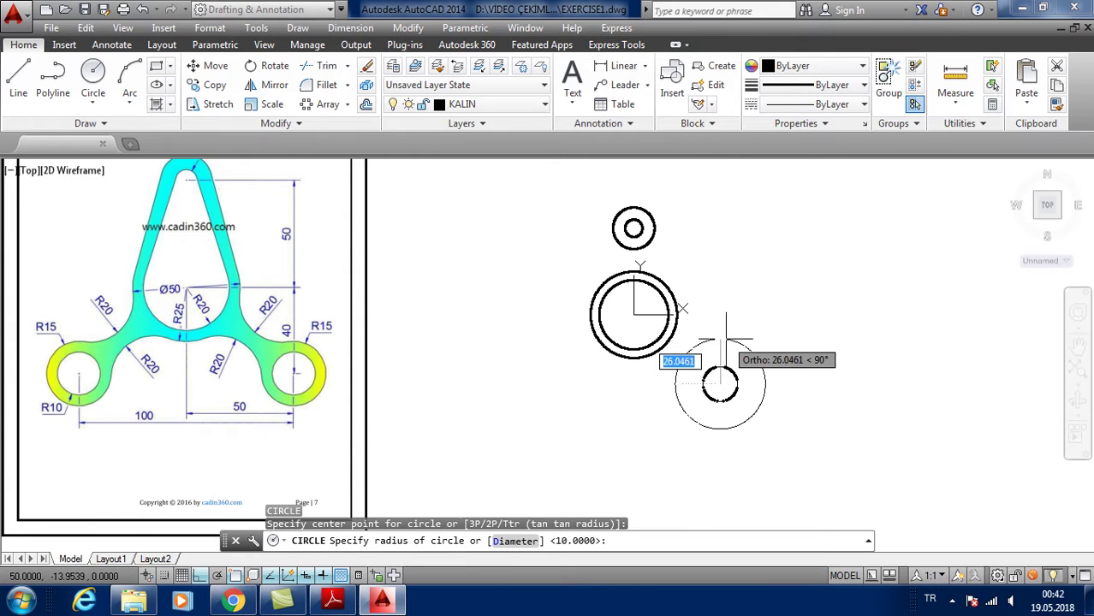
type("15")
key("Return")
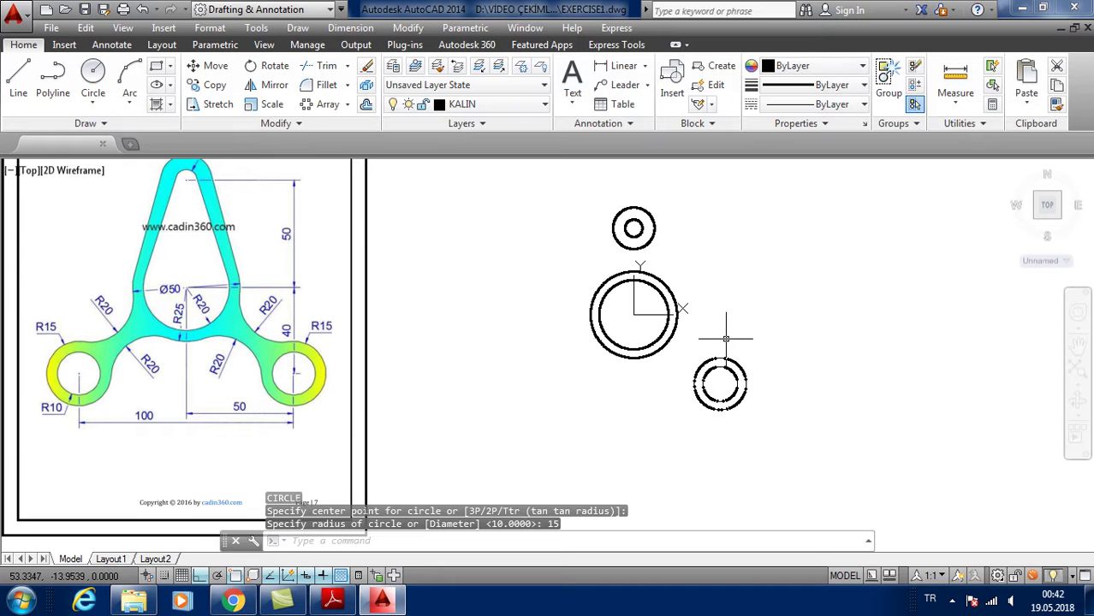
left_click(91, 104)
Draw an R20 circle tangent to the large ring and the lower-right boss.
left_click(128, 283)
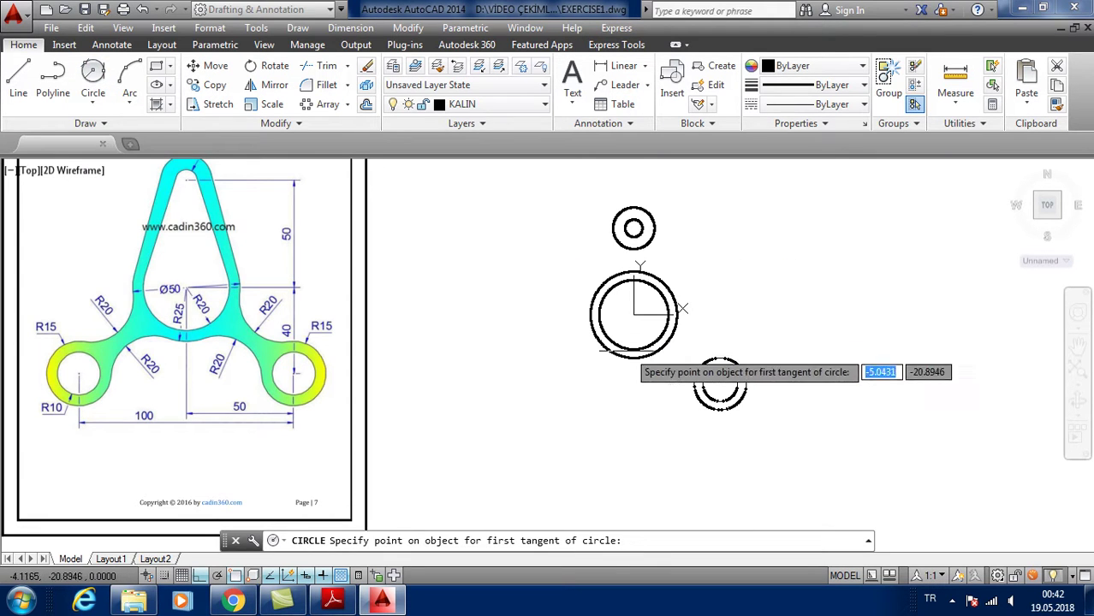
left_click(716, 357)
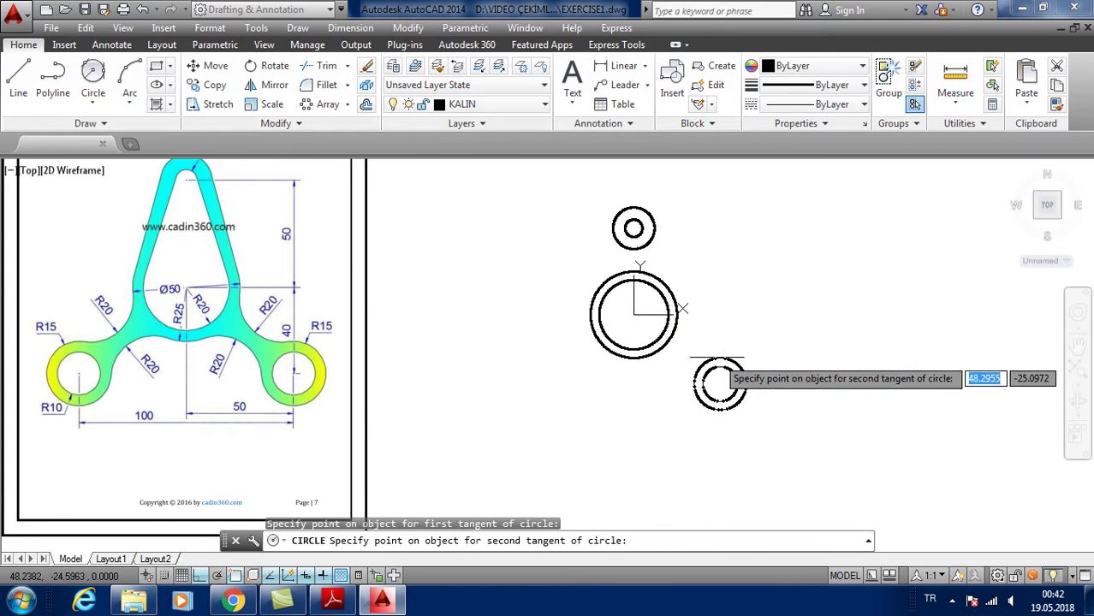
left_click(718, 361)
key("Return")
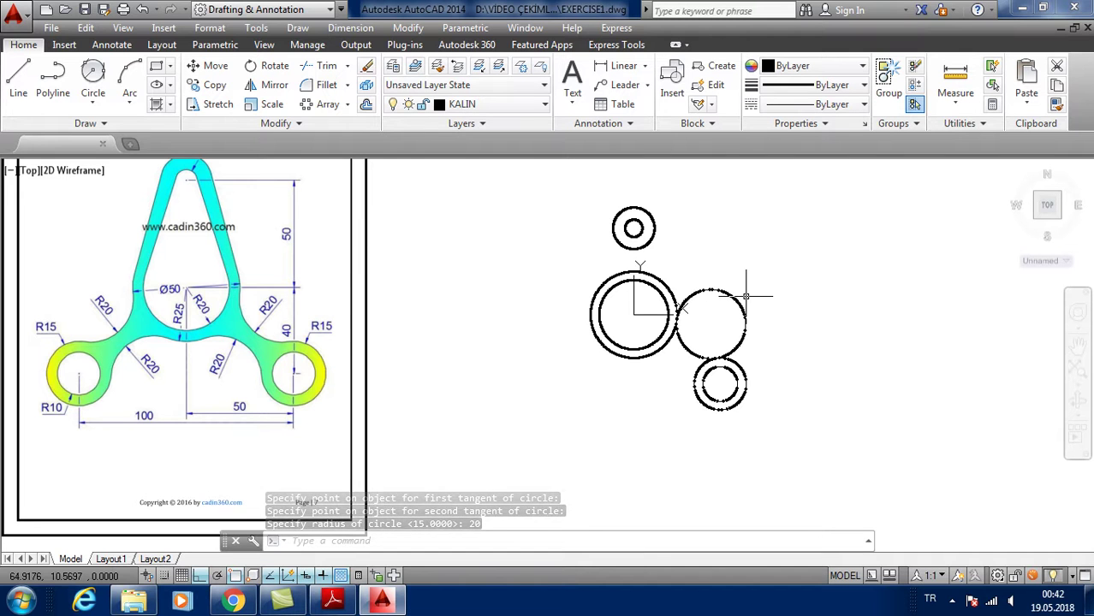
Trim the unneeded portions of the R20 circle, leaving the connecting arc.
left_click(324, 65)
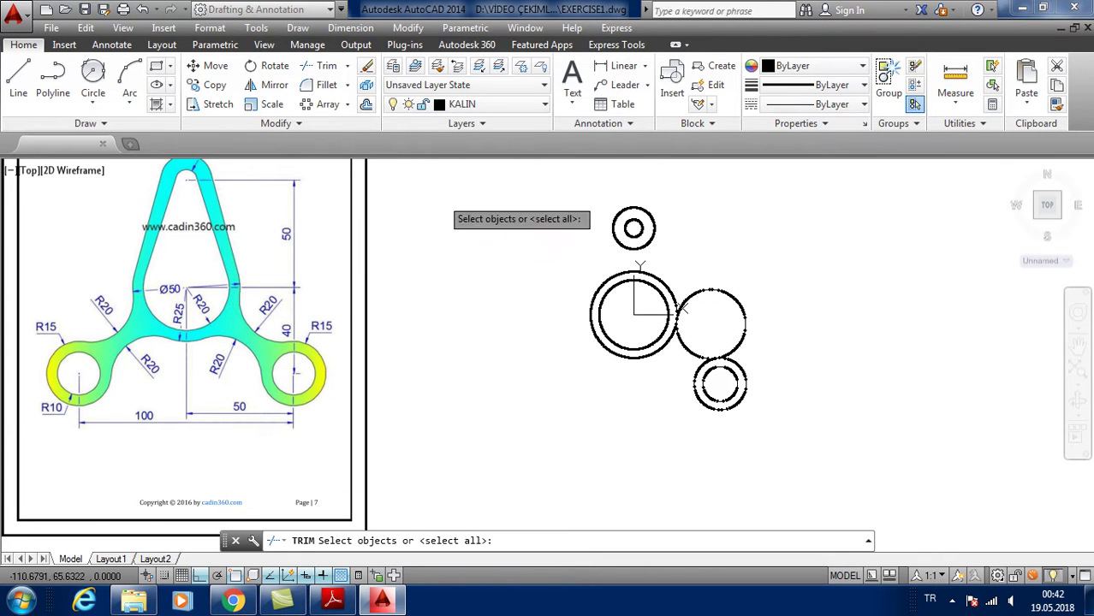
key("Return")
left_click(742, 341)
left_click(715, 291)
right_click(752, 238)
left_click(752, 238)
left_click(18, 81)
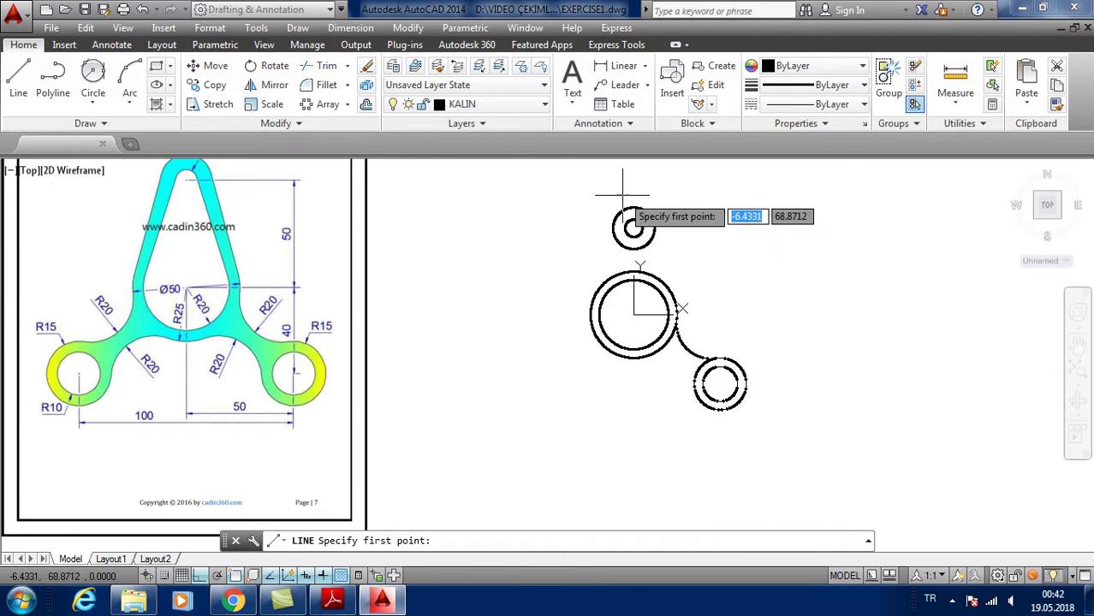
Draw the first line tangent to the top boss and the large ring.
scroll(668, 214, "up", 4)
right_click(676, 197, "shift")
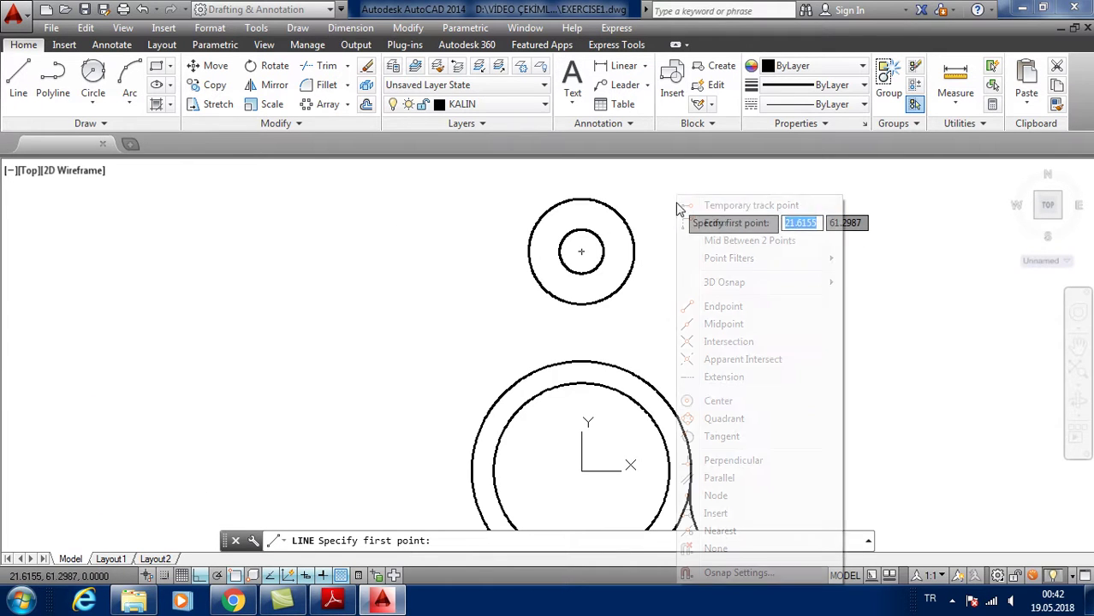
left_click(722, 436)
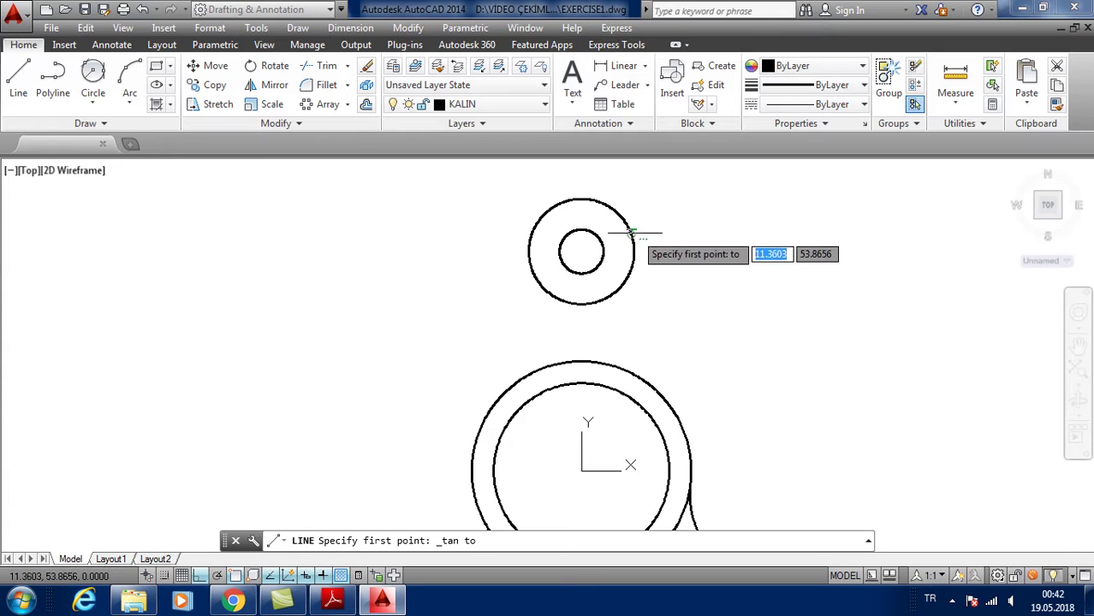
left_click(634, 242)
right_click(694, 394, "shift")
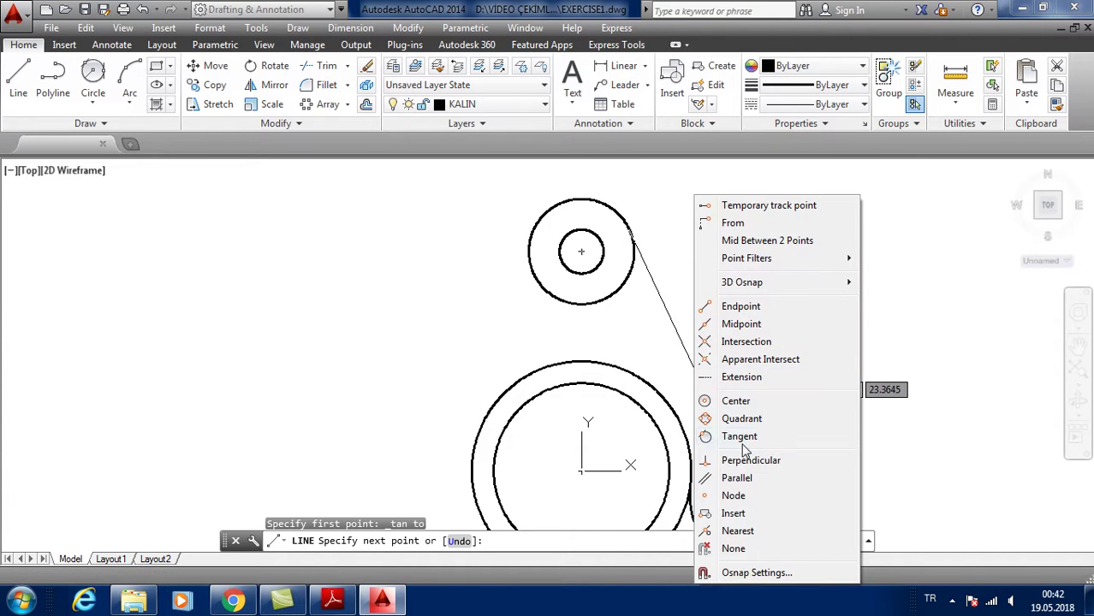
left_click(739, 437)
left_click(686, 432)
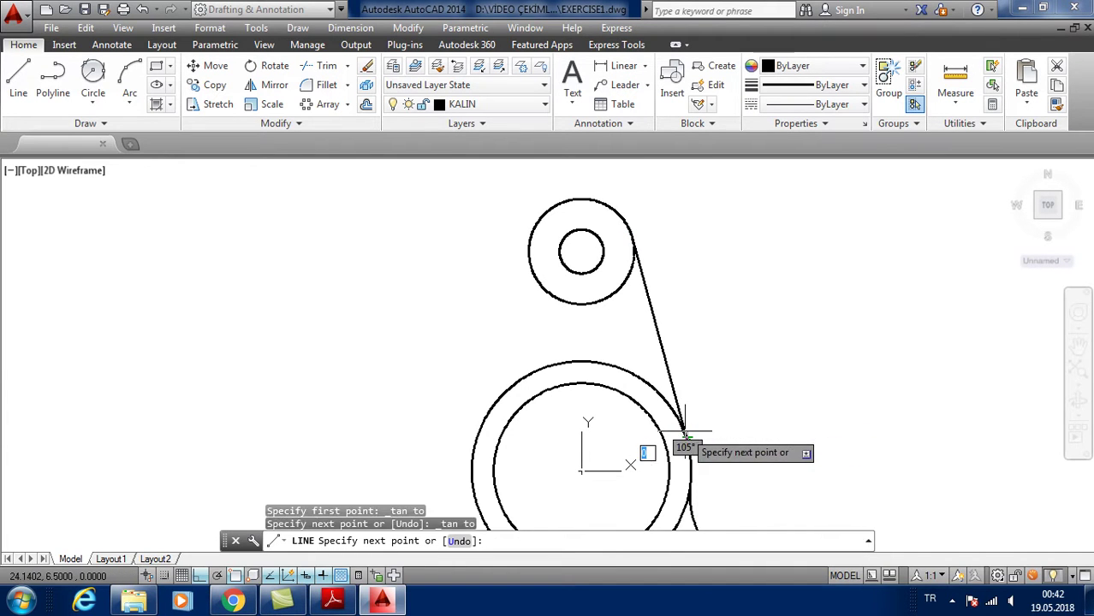
key("Escape")
scroll(829, 322, "down", 2)
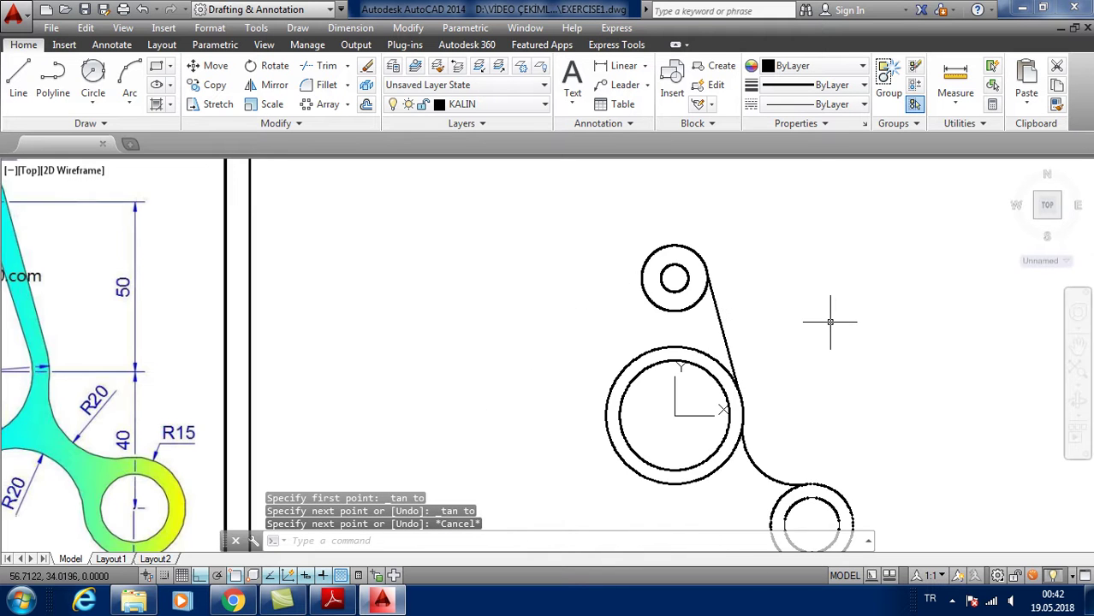
middle_click_drag(833, 313, 890, 306)
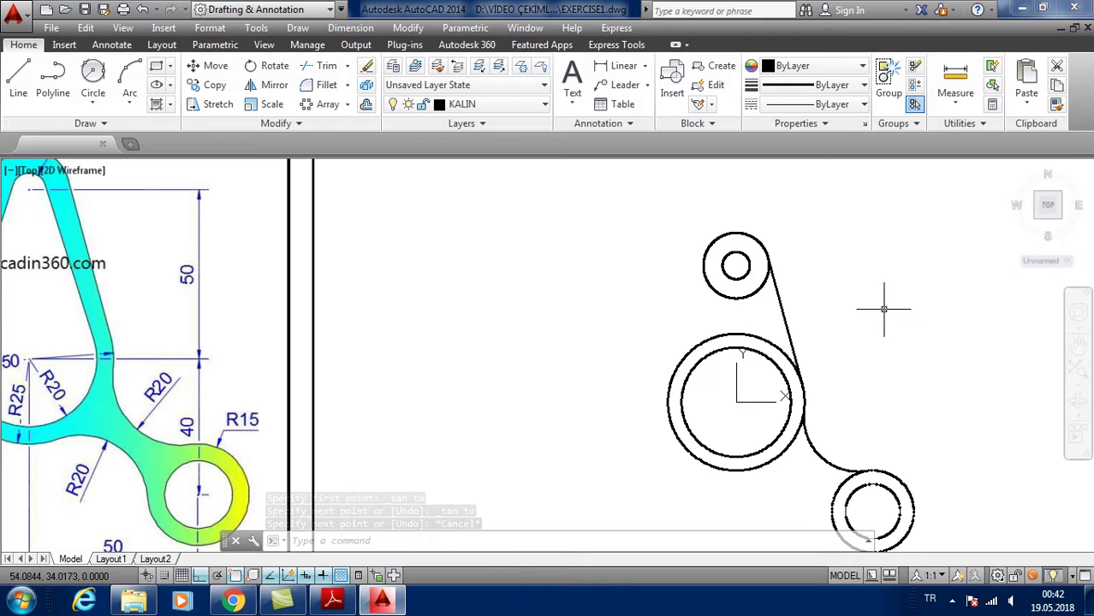
Draw the second line tangent to the top boss and the large ring.
type("l")
key("Return")
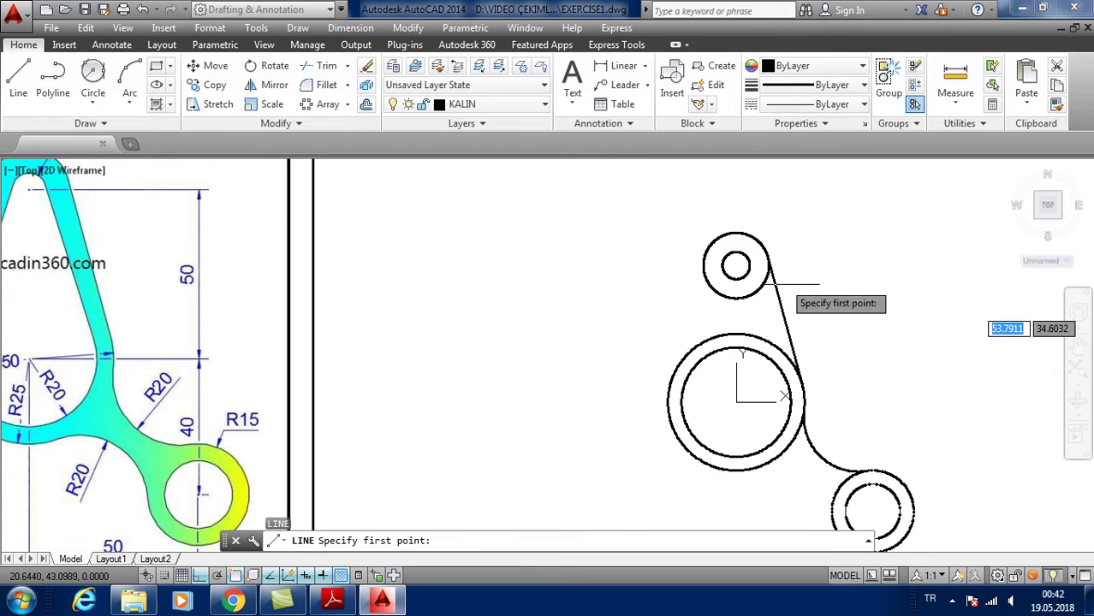
scroll(792, 287, "up", 2)
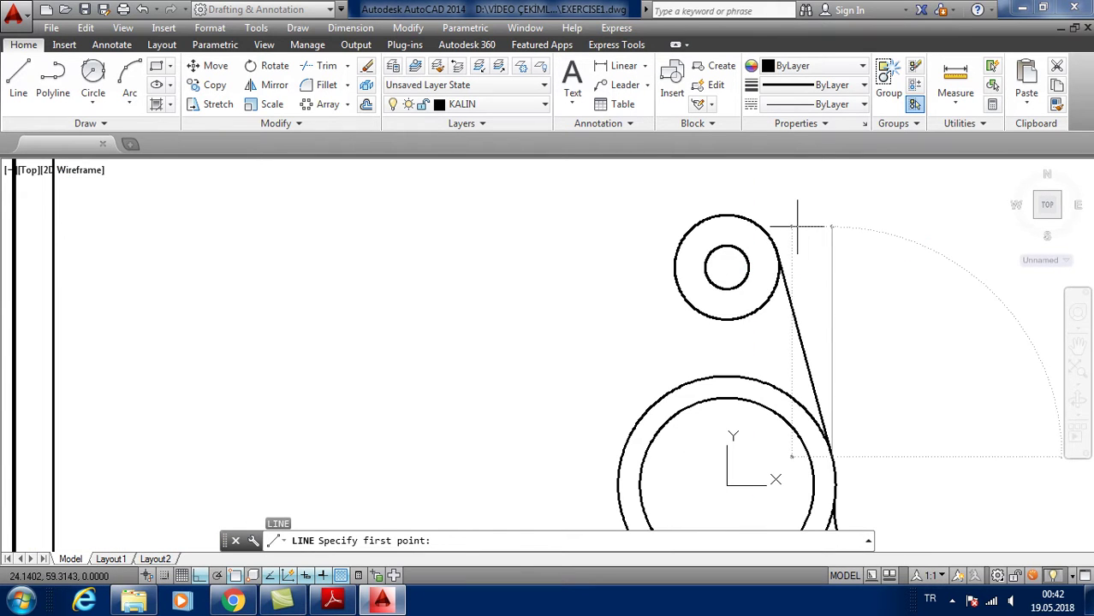
key("Return")
key("Escape")
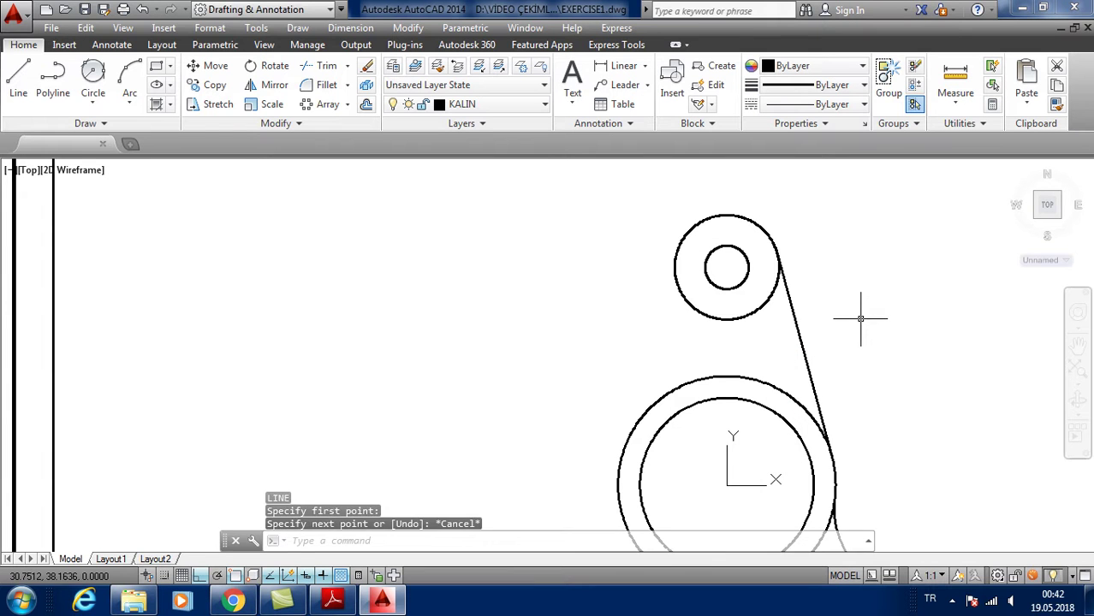
key("Return")
right_click(869, 246, "shift")
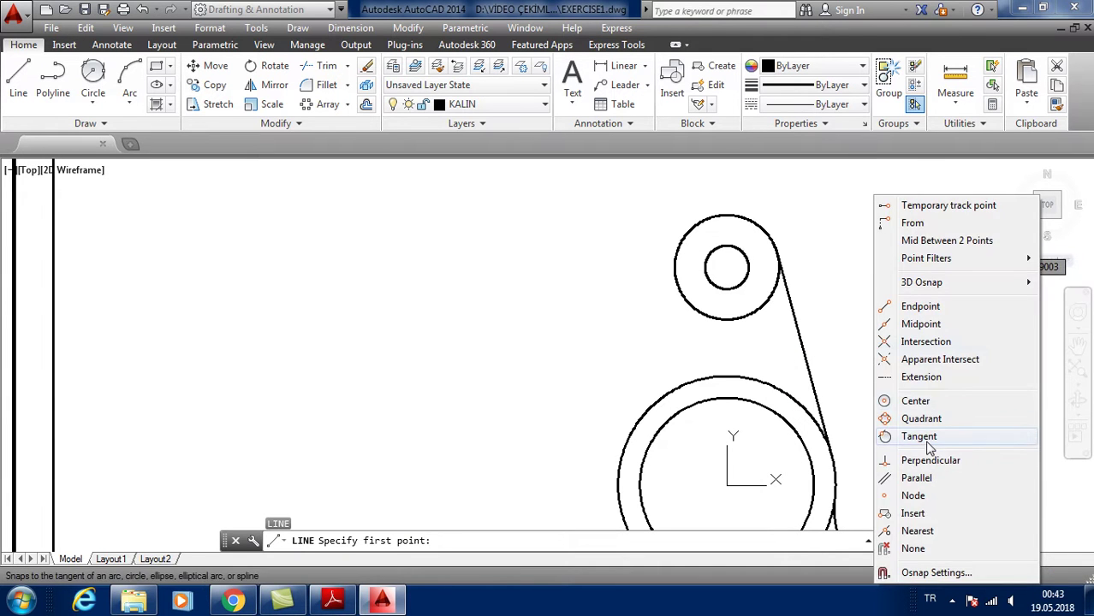
left_click(918, 436)
left_click(765, 257)
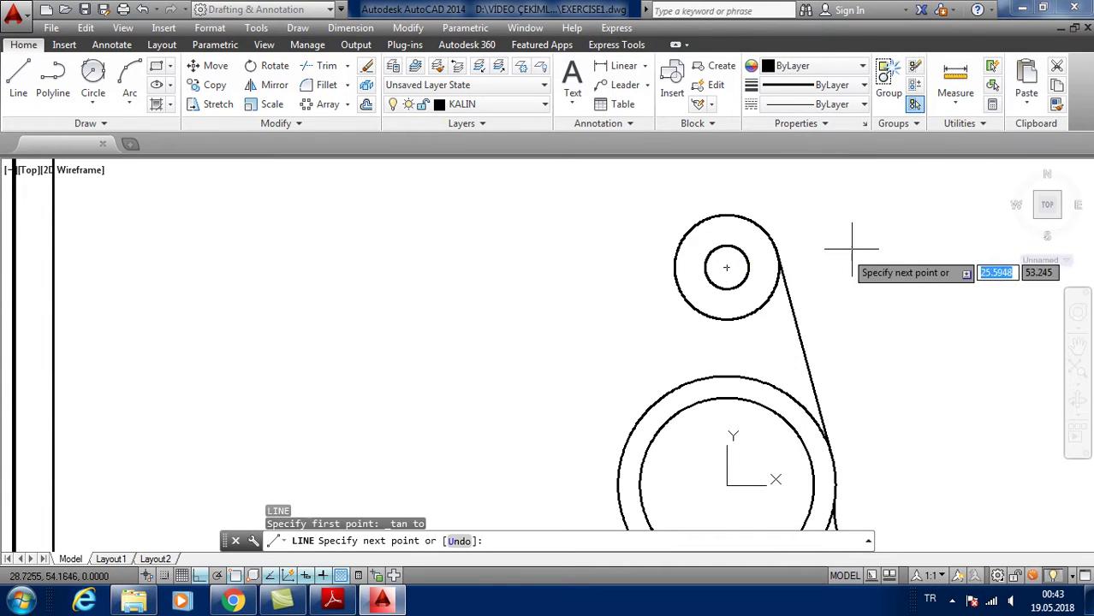
right_click(857, 244, "shift")
left_click(914, 438)
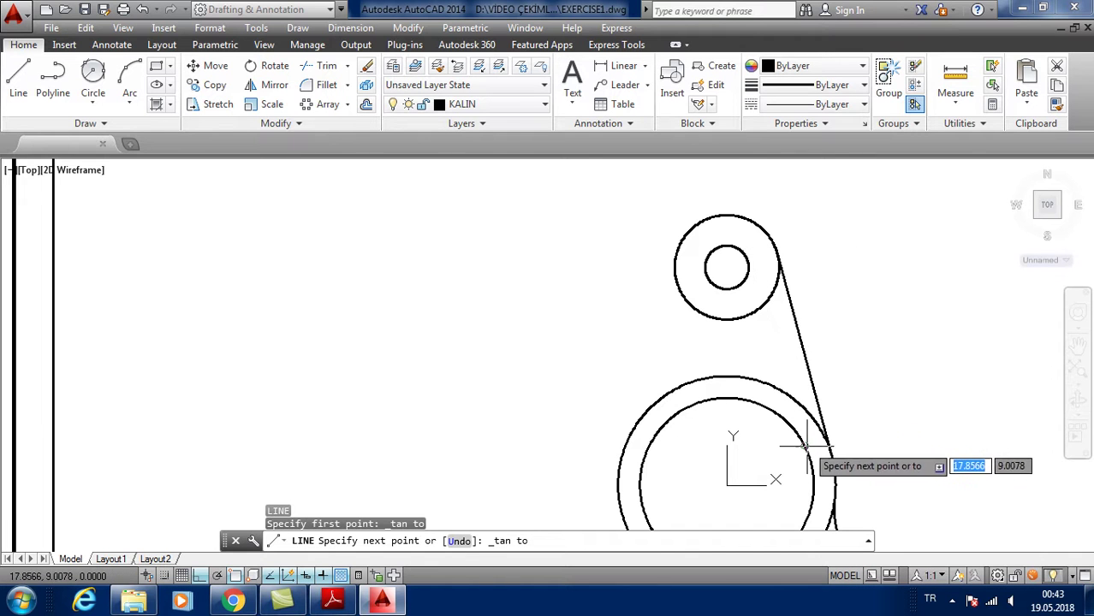
left_click(807, 446)
key("Return")
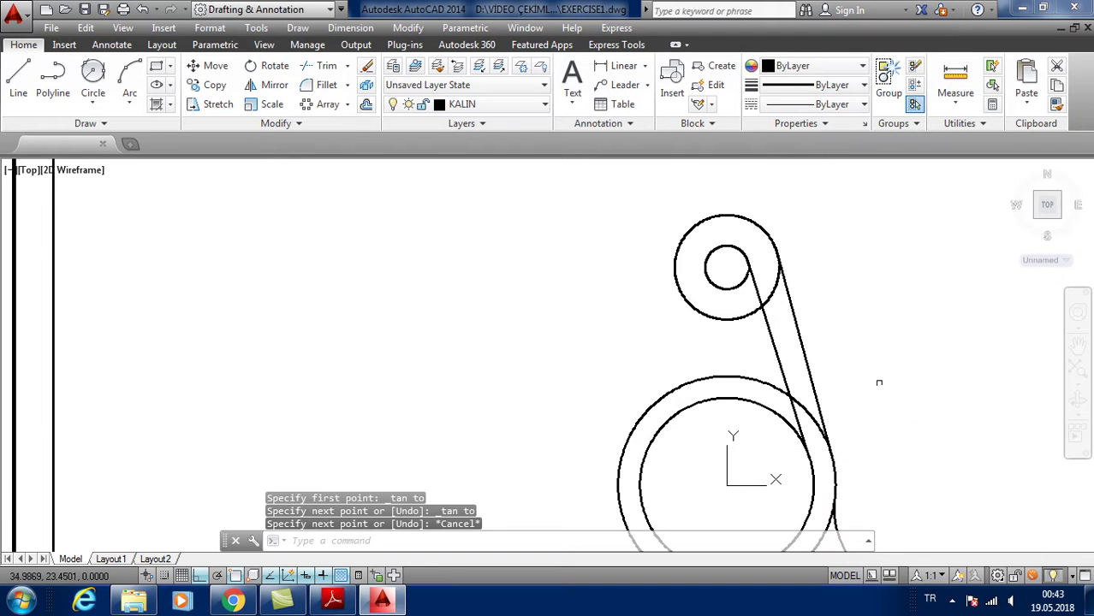
scroll(849, 325, "down", 5)
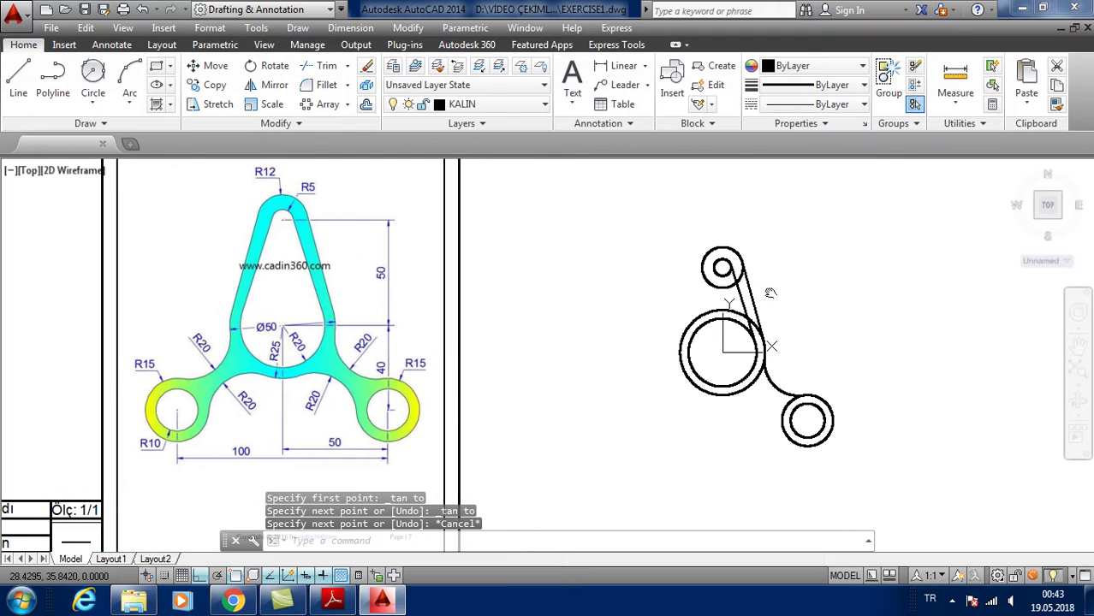
Mirror the tangent lines, R20 arc and lower boss across the vertical centre line, keeping the originals.
left_click(265, 91)
left_click(909, 486)
left_click(780, 366)
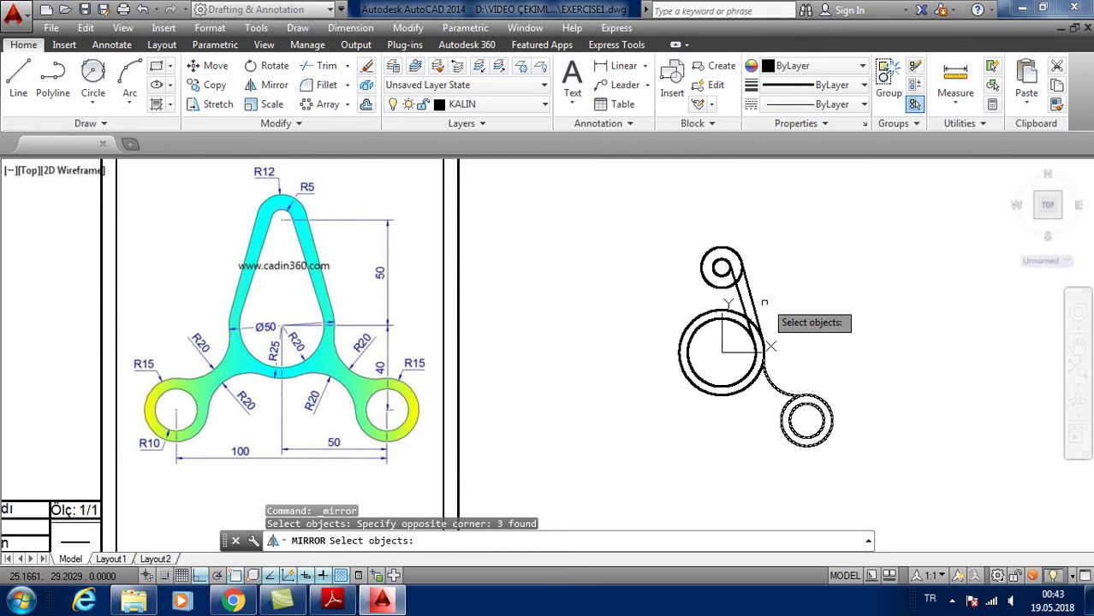
left_click(758, 239)
key("Return")
left_click(721, 268)
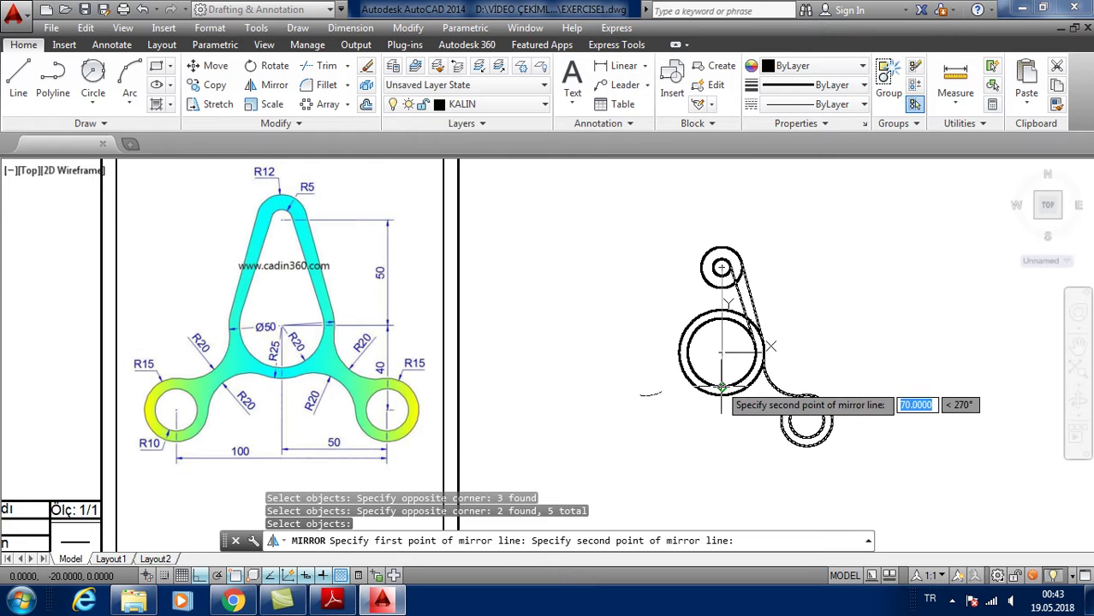
left_click(722, 387)
key("Return")
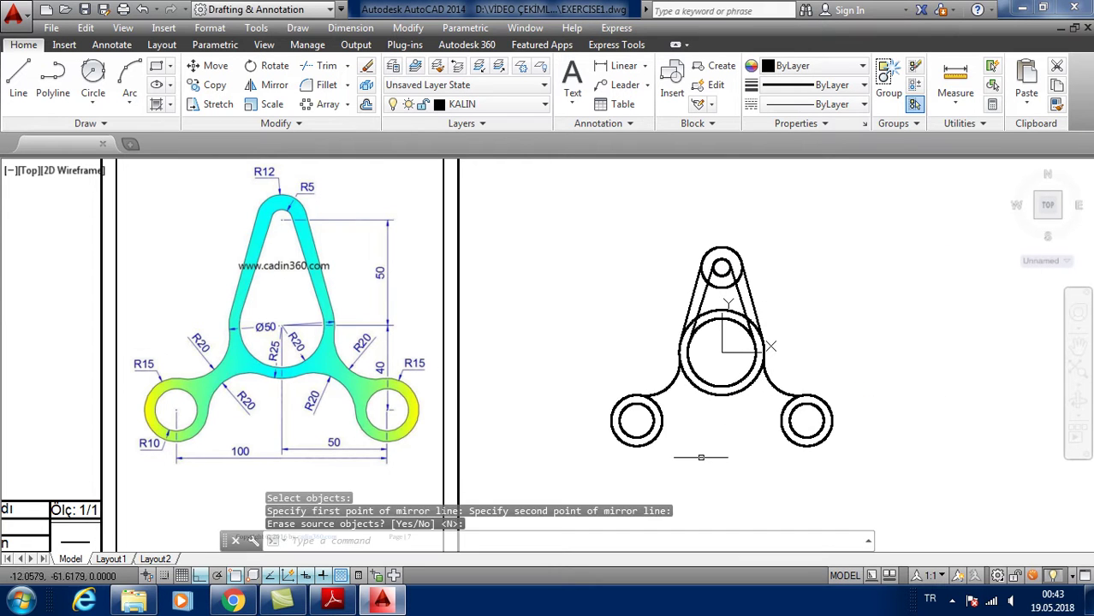
left_click(304, 70)
Trim the bottom arcs of the upper circles into arches using all edges.
key("Return")
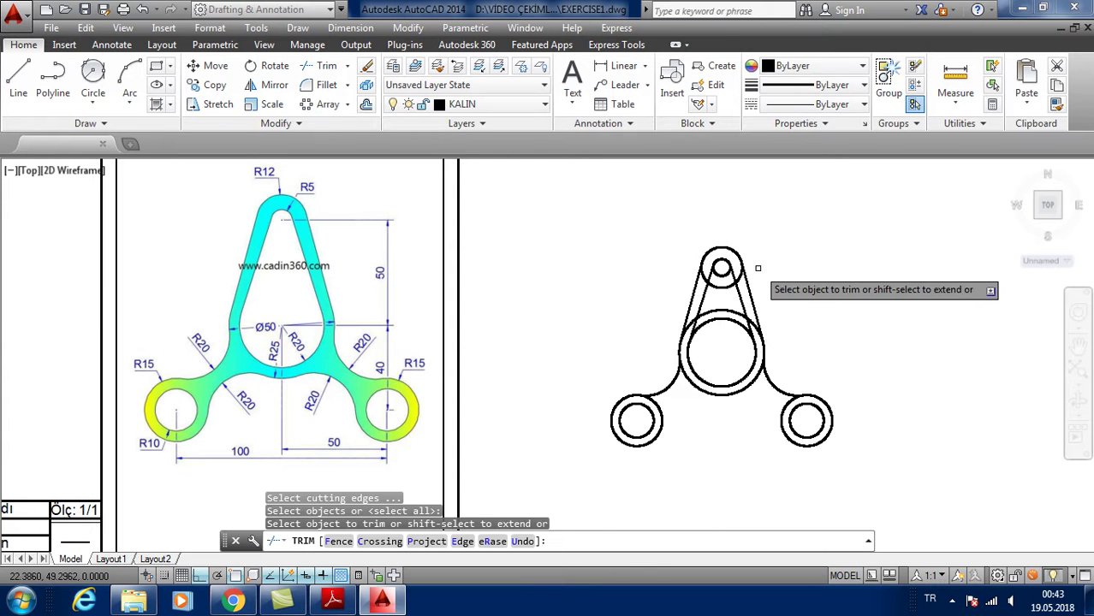
scroll(764, 272, "up", 5)
left_click(665, 292)
left_click(666, 294)
left_click(610, 361)
left_click(592, 284)
scroll(548, 278, "down", 3)
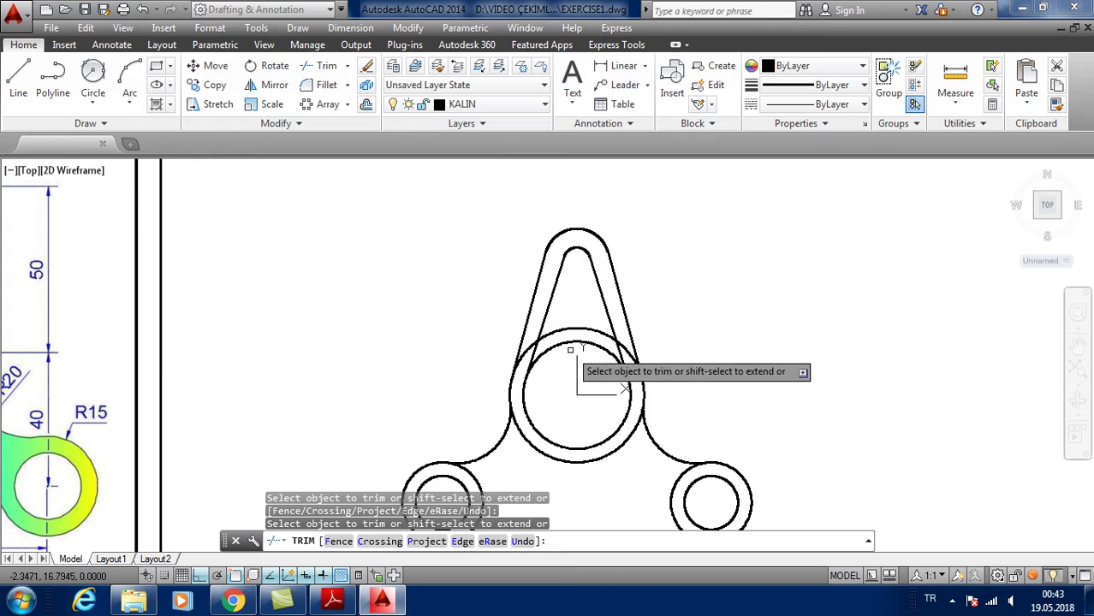
scroll(667, 316, "down", 2)
middle_click_drag(757, 288, 899, 322)
Trim the leftover circle arcs inside the teardrop to clean up the outline.
left_click(816, 331)
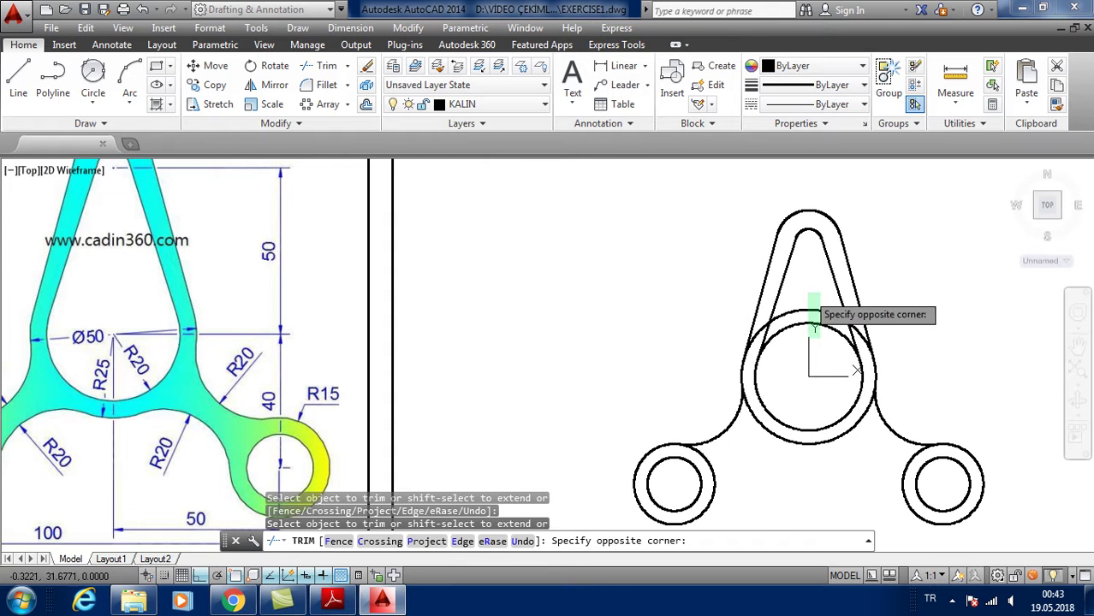
left_click(791, 288)
scroll(847, 338, "up", 4)
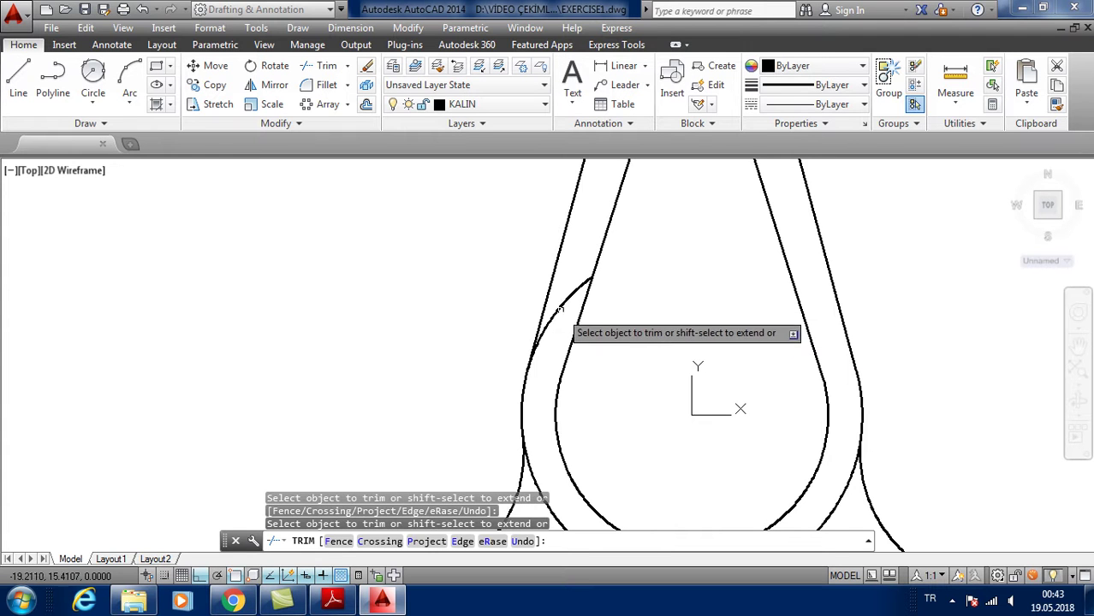
scroll(611, 267, "down", 2)
scroll(611, 267, "down", 2)
scroll(732, 237, "up", 1)
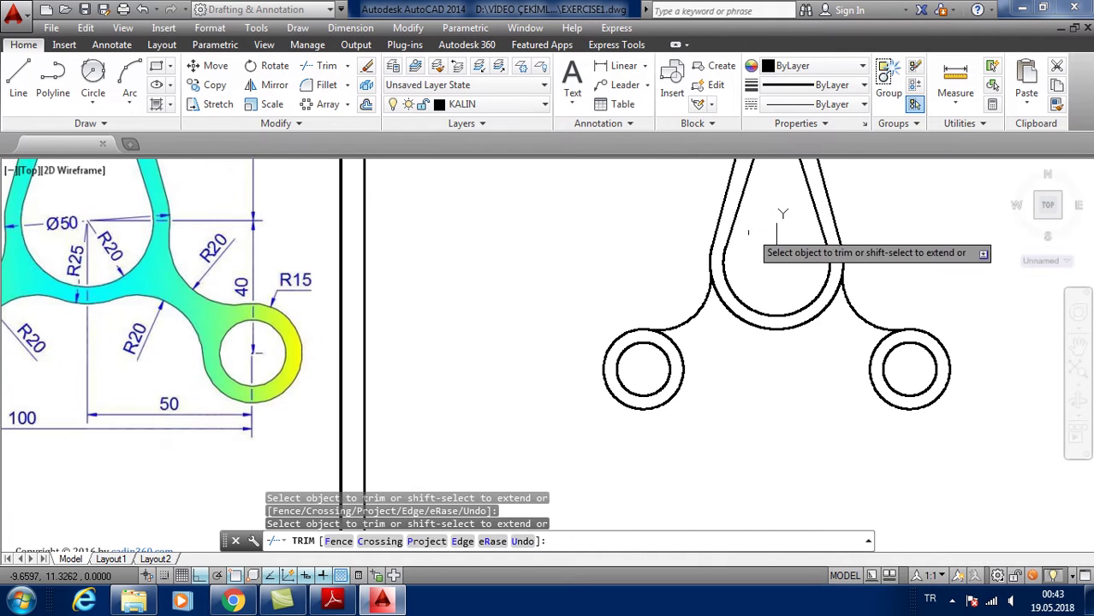
scroll(671, 288, "up", 2)
mouse_move(672, 288)
middle_mouse_down()
mouse_move(732, 263)
mouse_move(757, 303)
middle_mouse_up()
scroll(731, 263, "up", 1)
scroll(744, 275, "down", 1)
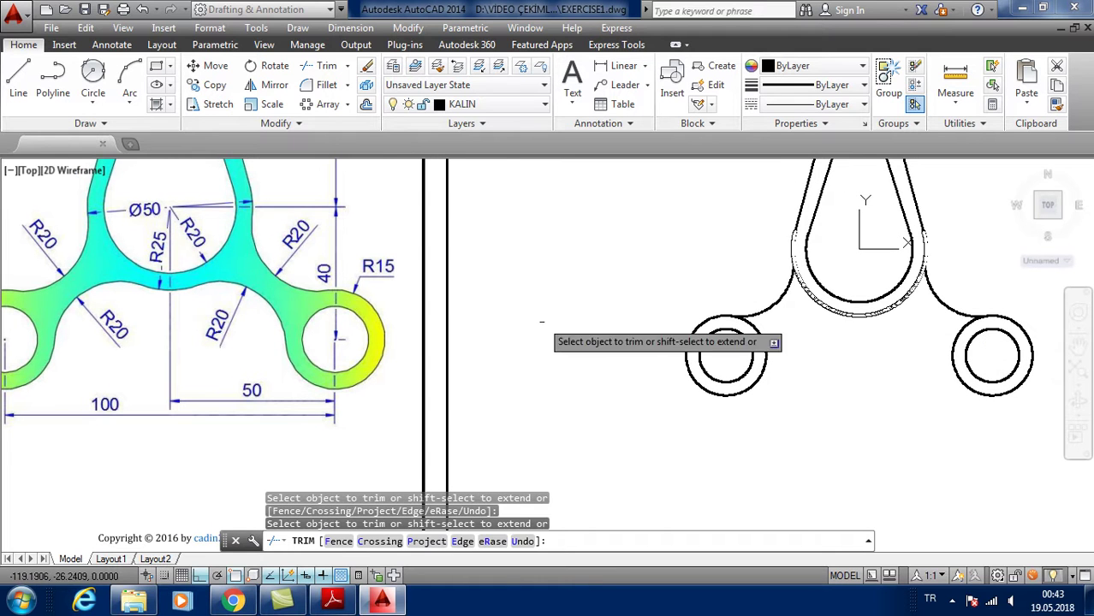
key("Escape")
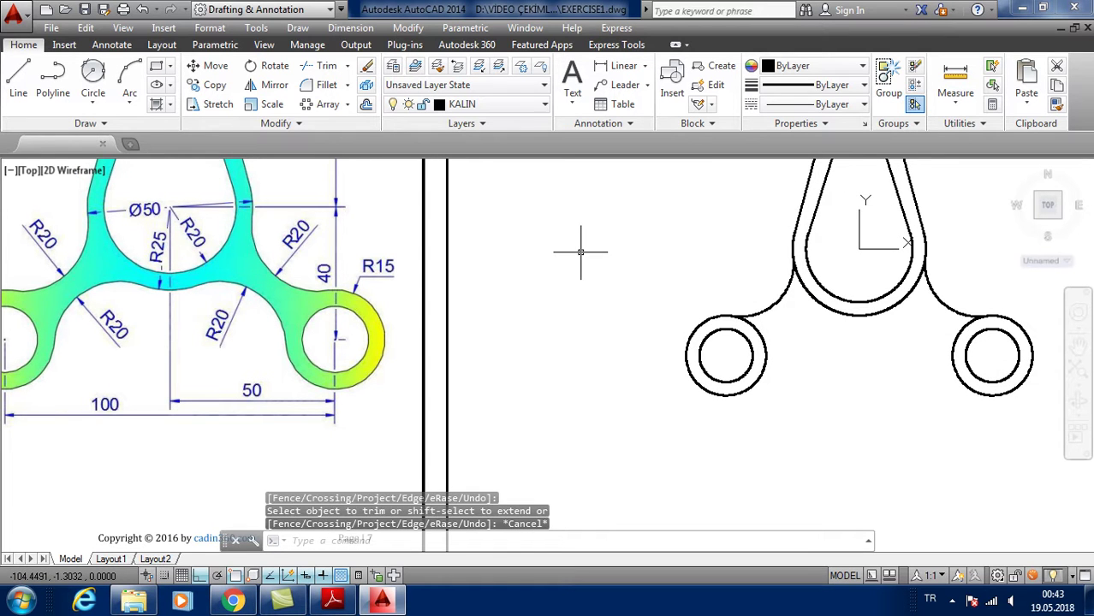
Draw two R20 circles, each tangent to an end ring and the teardrop bottom.
left_click(92, 81)
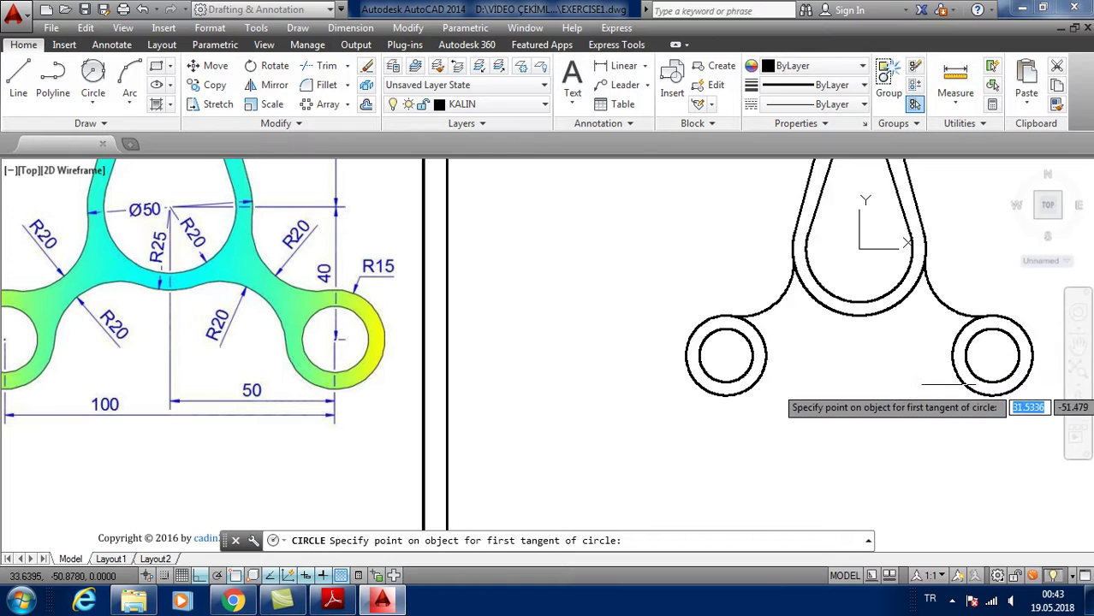
left_click(957, 368)
left_click(859, 313)
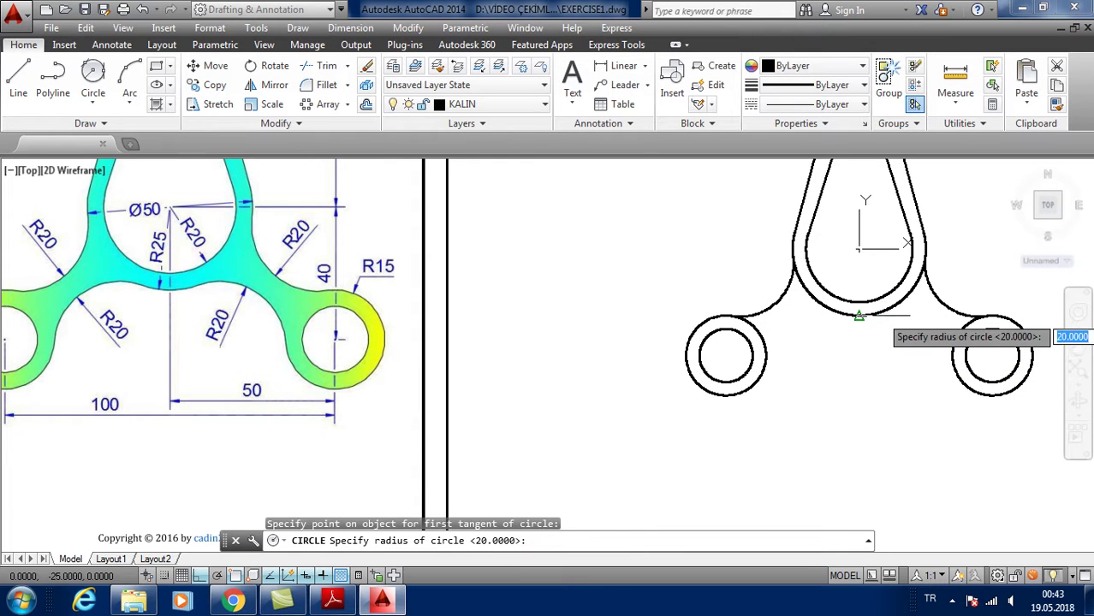
type("20")
key("Return")
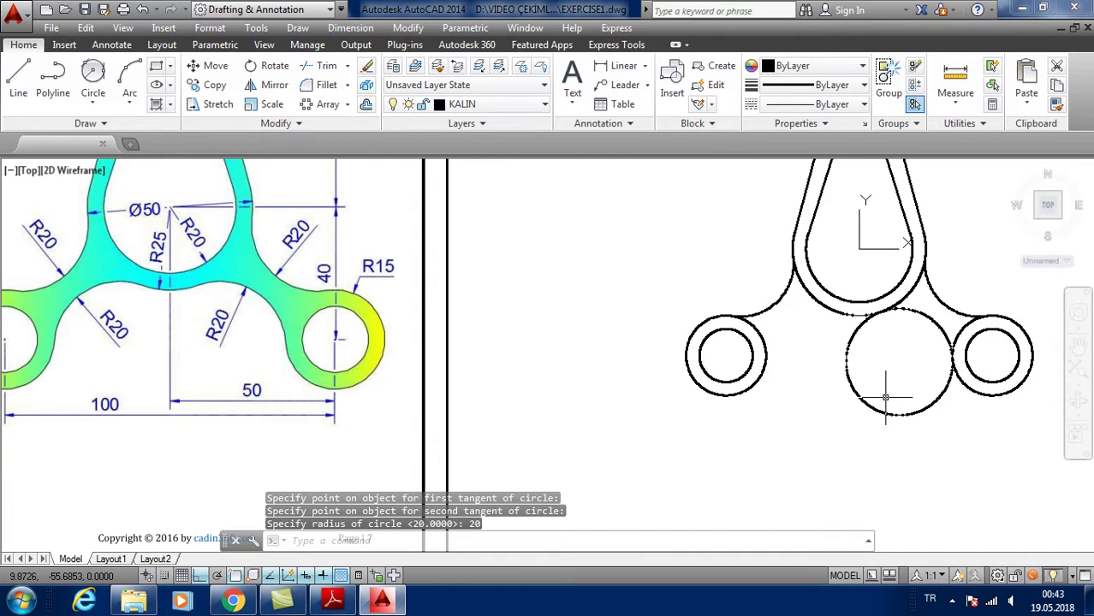
left_click(92, 81)
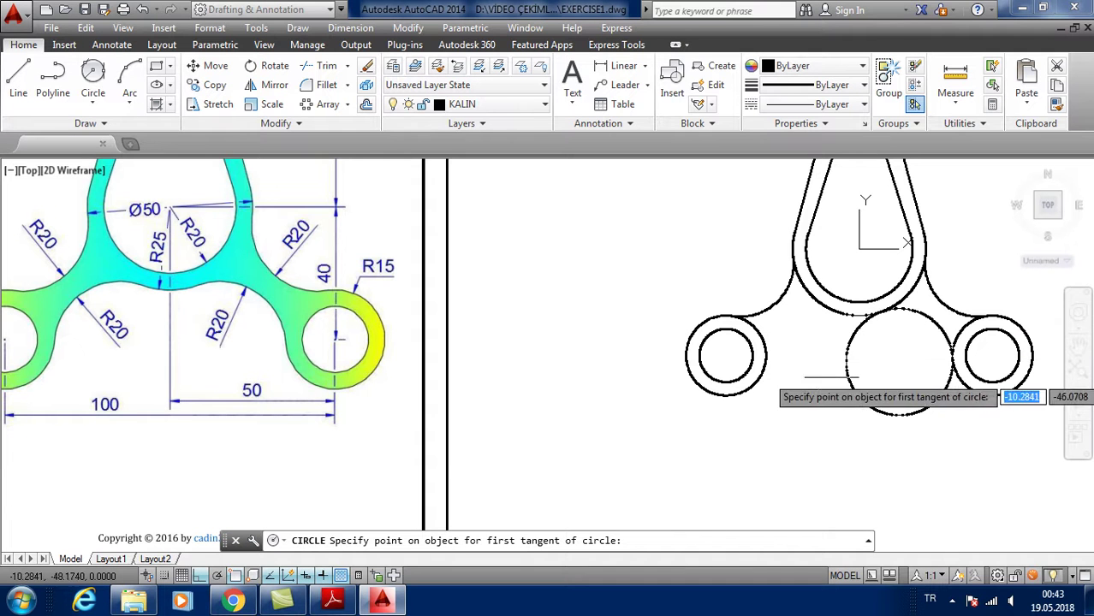
left_click(764, 366)
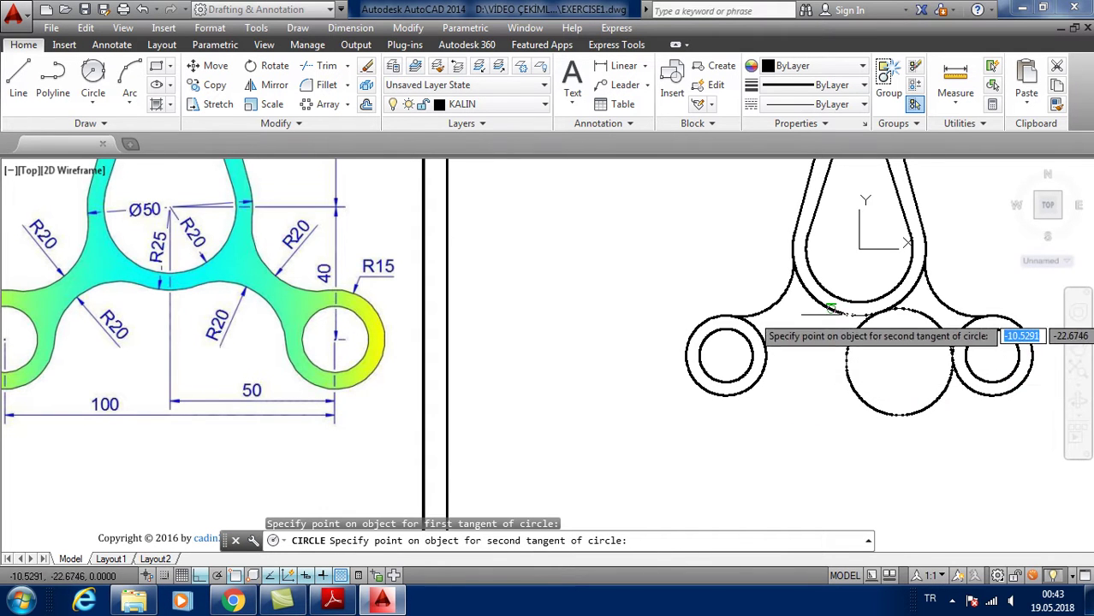
left_click(827, 313)
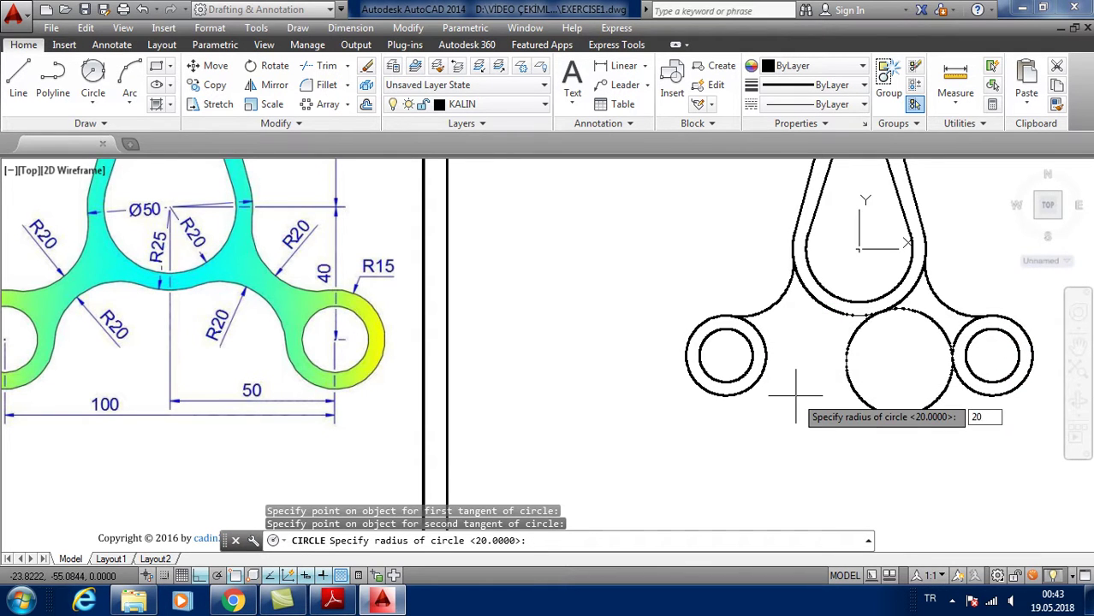
key("Return")
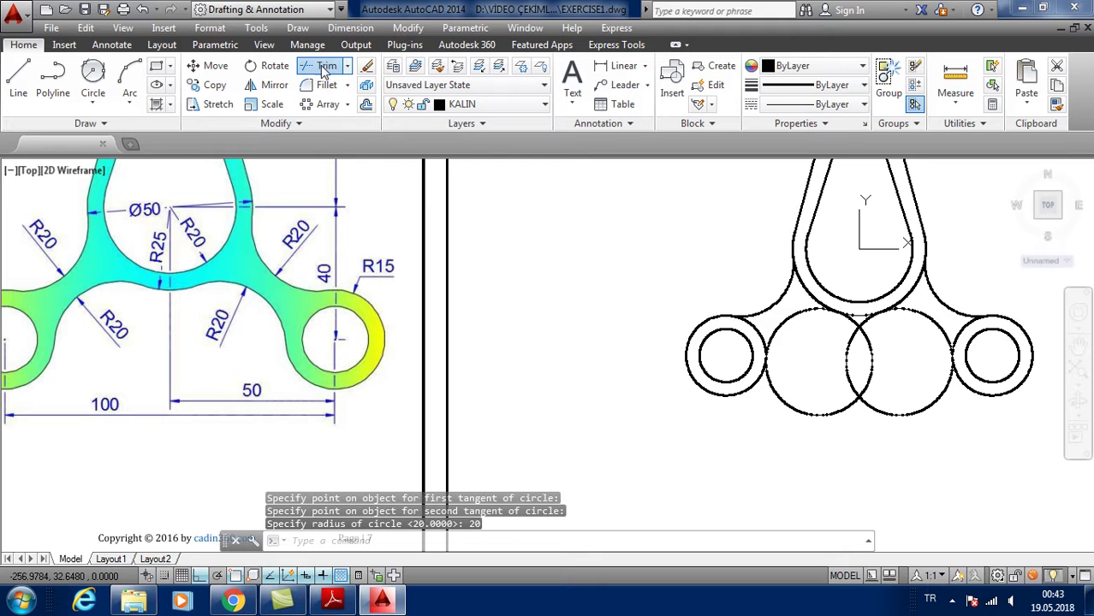
Trim the lower arcs of both R20 circles and the V-shaped junction between them.
left_click(323, 72)
key("Return")
left_click(907, 433)
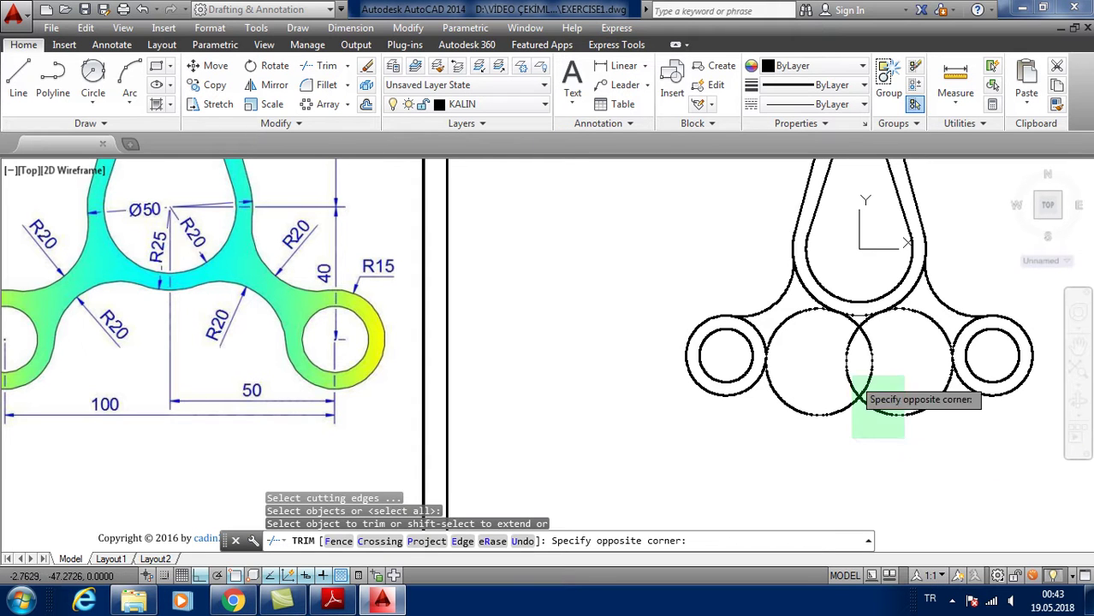
left_click(850, 370)
scroll(865, 333, "up", 3)
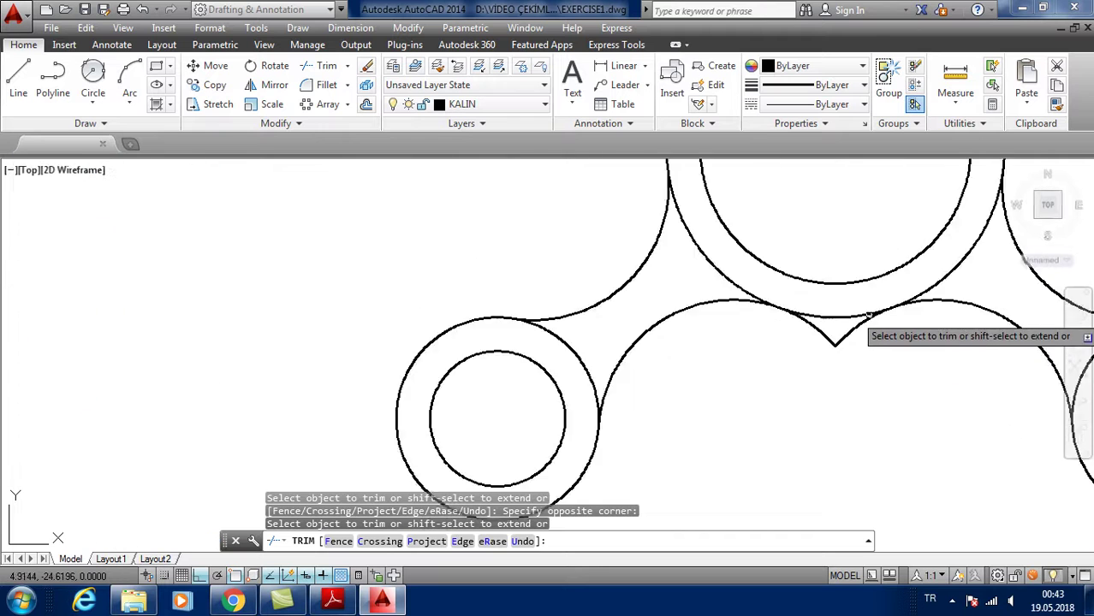
scroll(864, 333, "up", 3)
left_click(843, 342)
left_click(775, 347)
Trim the crossing upper arc and leftover pieces to complete the bracket outline.
left_click(605, 265)
left_click(984, 259)
left_click(984, 259)
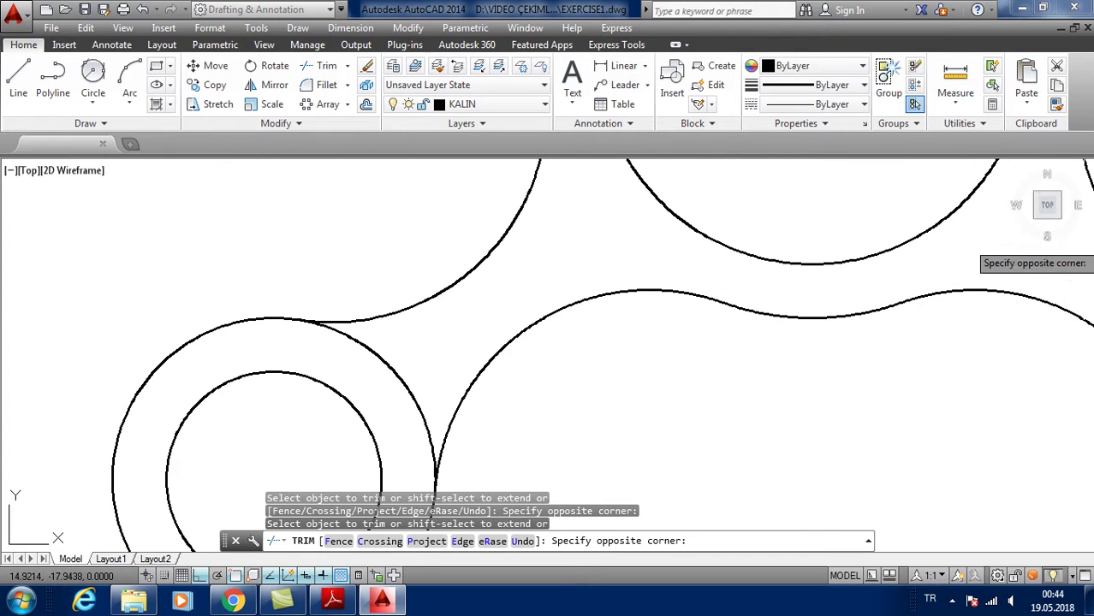
left_click(929, 274)
scroll(930, 274, "down", 3)
scroll(930, 274, "up", 1)
mouse_move(929, 274)
middle_mouse_down()
mouse_move(726, 332)
mouse_move(569, 315)
middle_mouse_up()
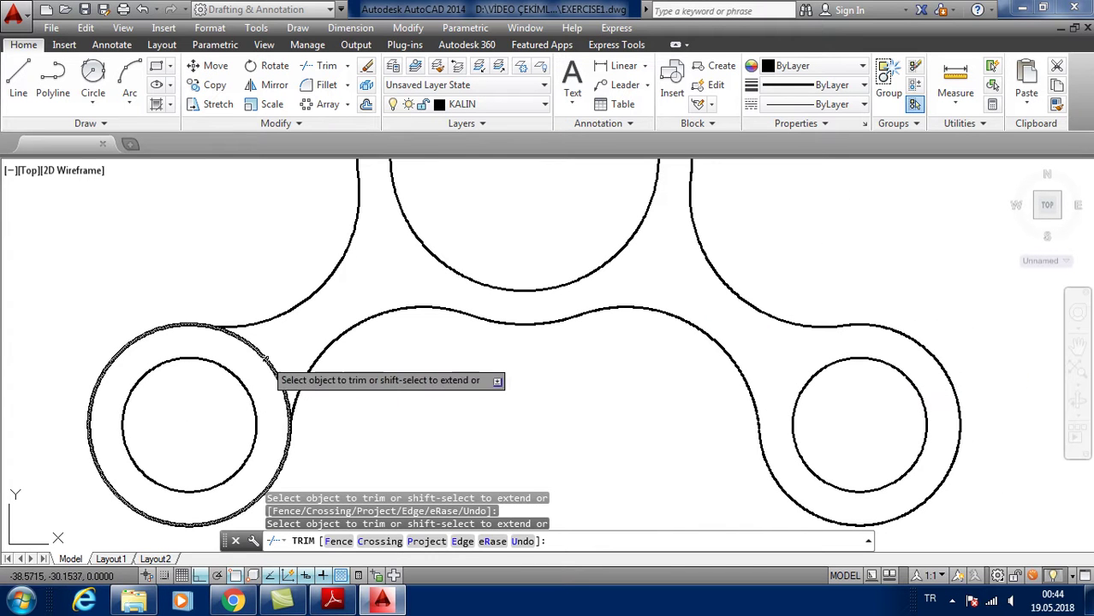
scroll(387, 325, "down", 2)
mouse_move(407, 304)
middle_mouse_down()
mouse_move(524, 390)
mouse_move(530, 365)
mouse_move(577, 330)
middle_mouse_up()
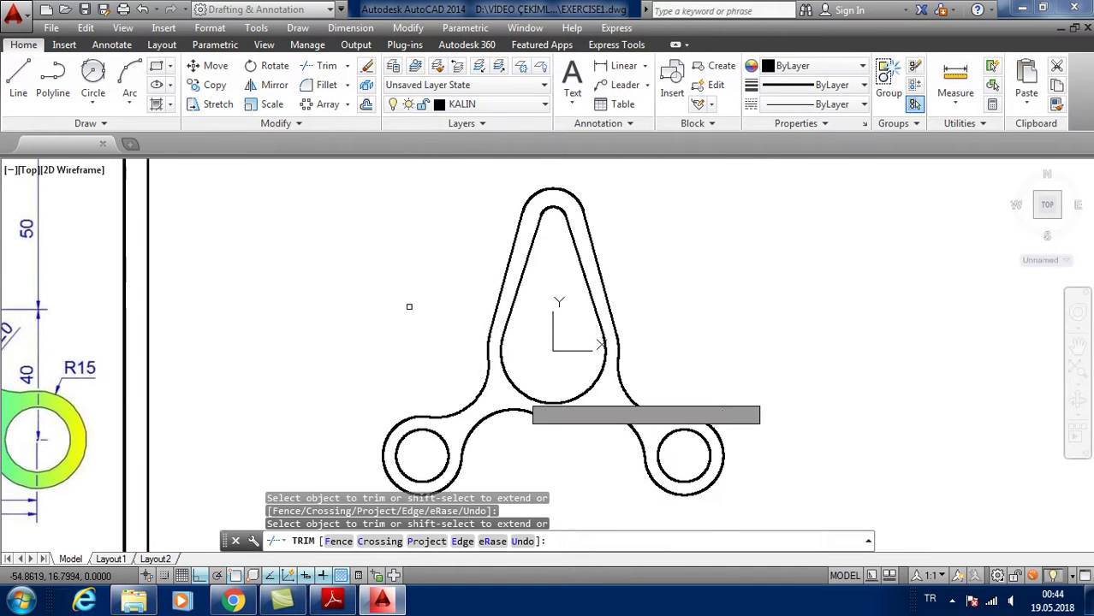
right_click(736, 240)
left_click(760, 248)
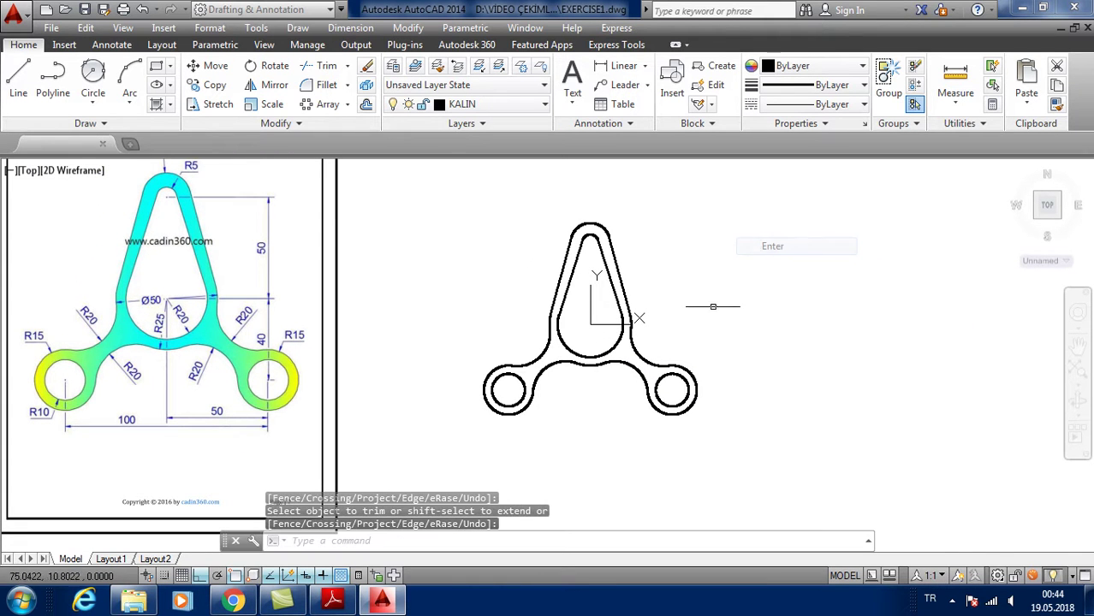
Fill the bracket with a magenta GR_LINEAR gradient, leaving the three holes empty.
left_click(157, 103)
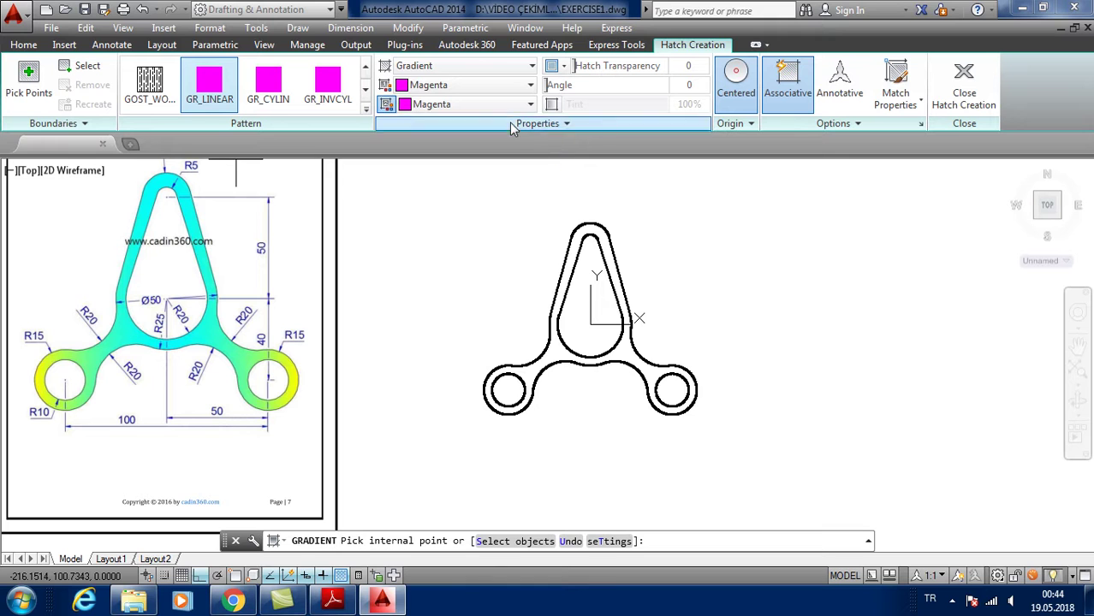
left_click(552, 359)
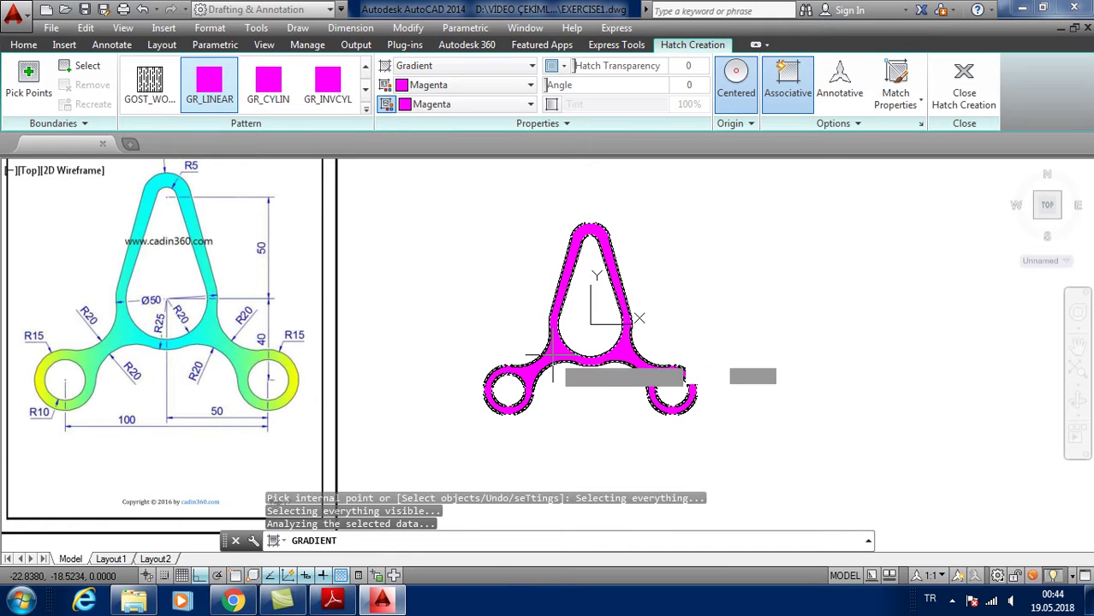
key("Return")
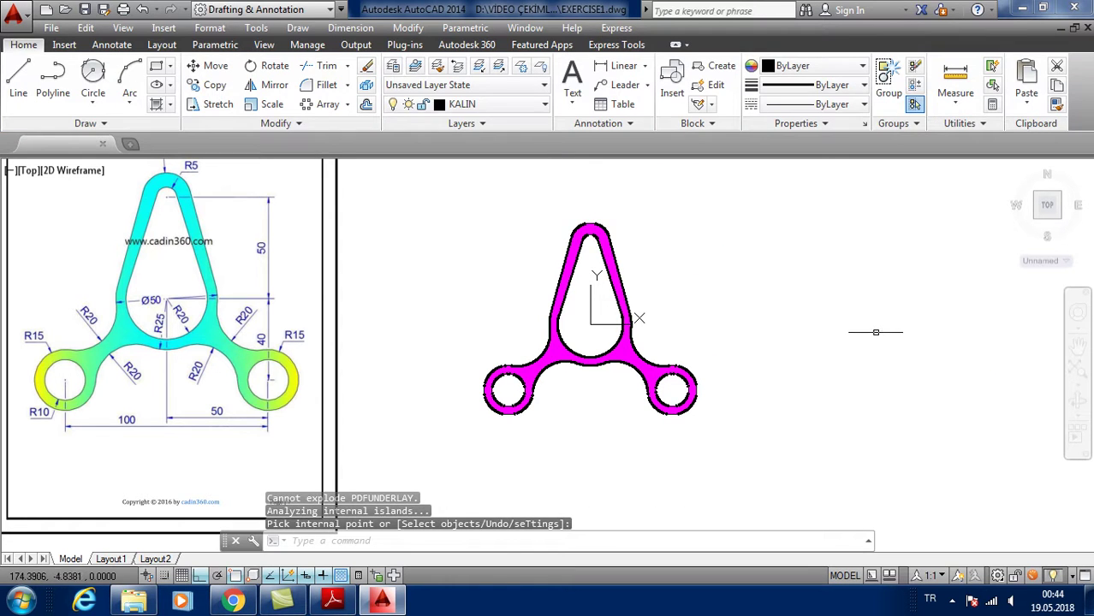
scroll(679, 326, "up", 2)
middle_click_drag(679, 320, 684, 283)
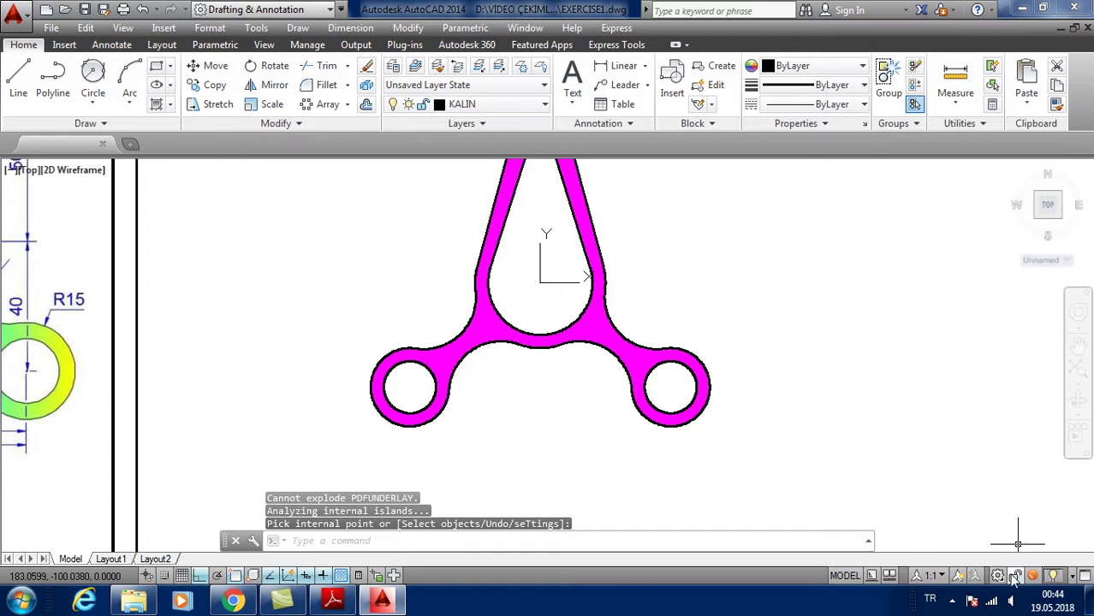